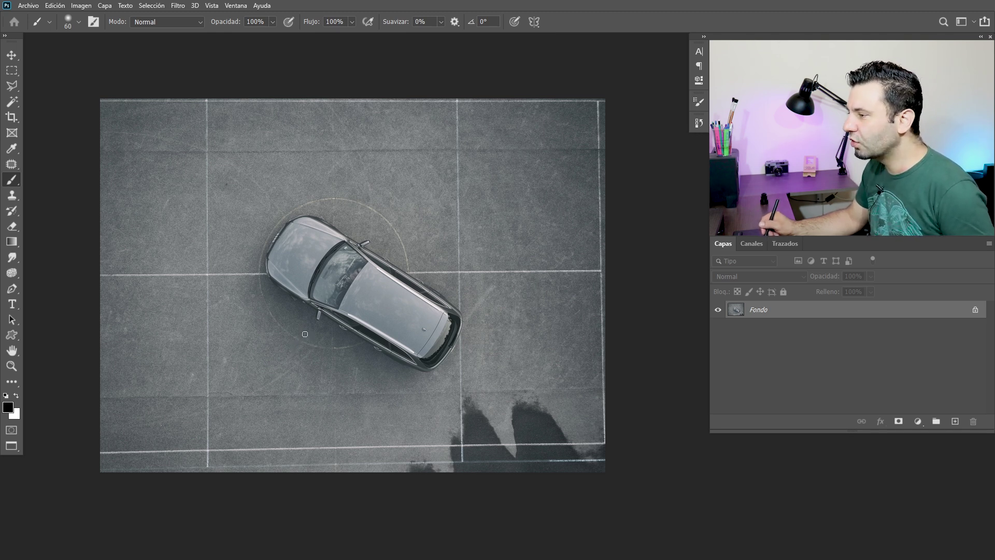
Step: Zoom in on the car and show the Pen tool's flyout of path-drawing variants
scroll(268, 282, up, 3)
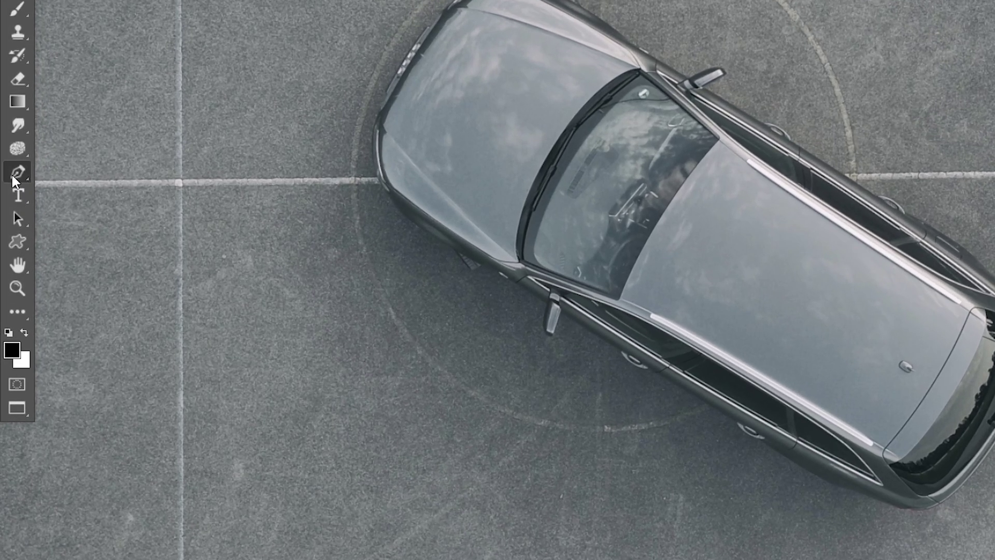
right_click(10, 172)
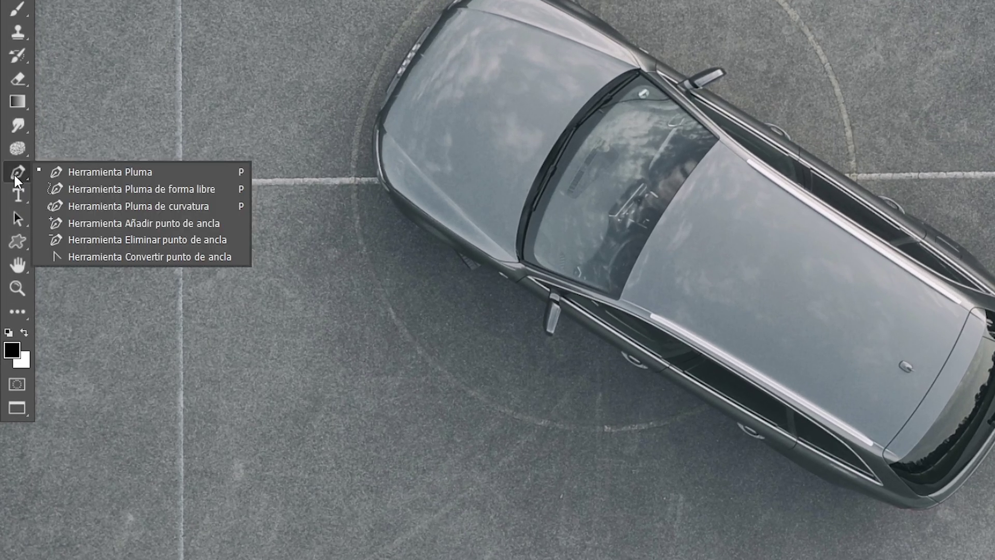
Step: With the standard Pen tool, start the car outline with anchors along its front edge
click(55, 170)
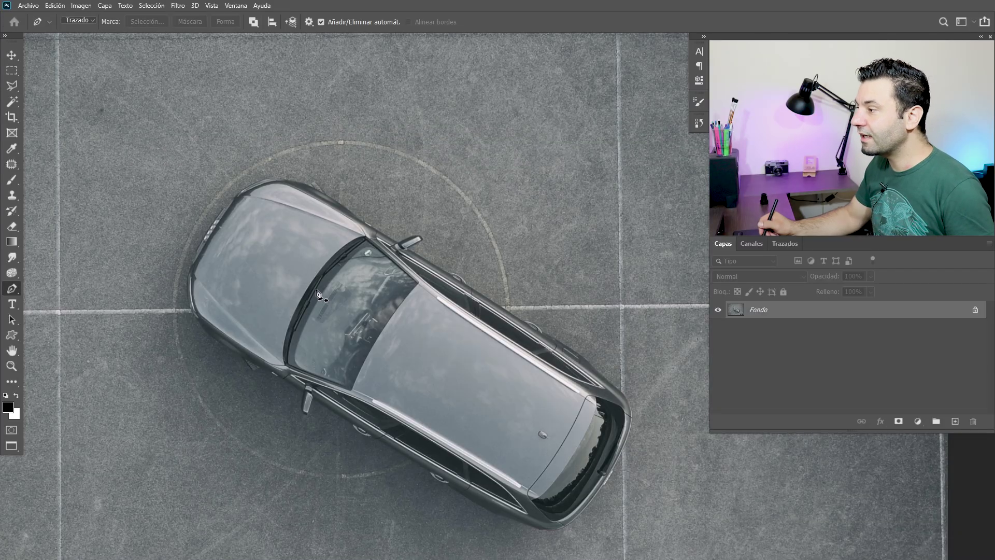
scroll(244, 193, up, 5)
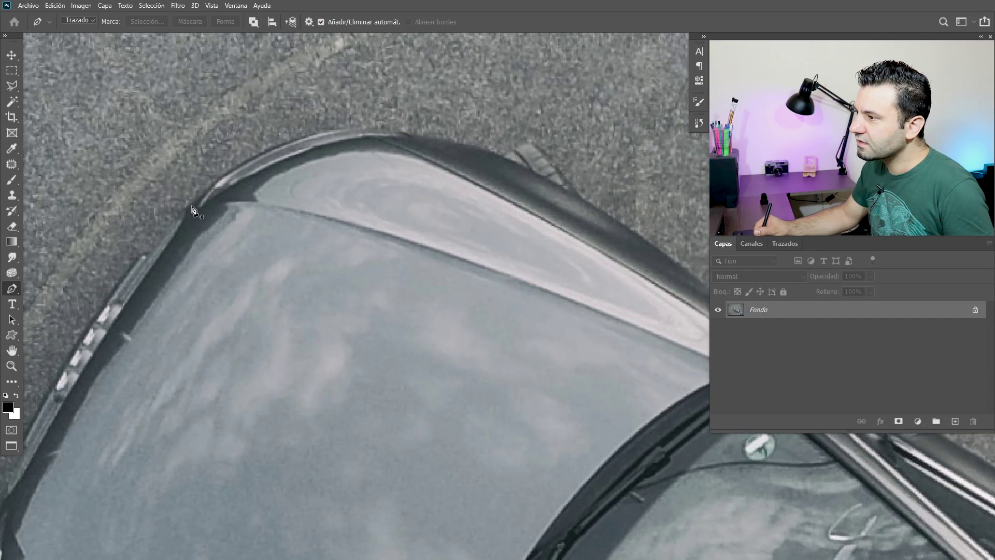
drag(196, 204, 200, 196)
click(319, 134)
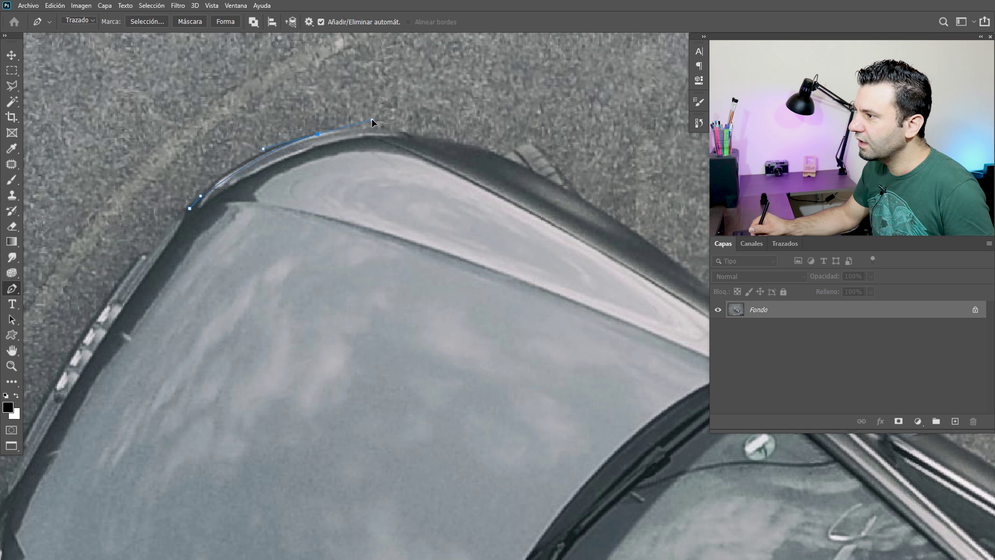
scroll(435, 142, right, 2)
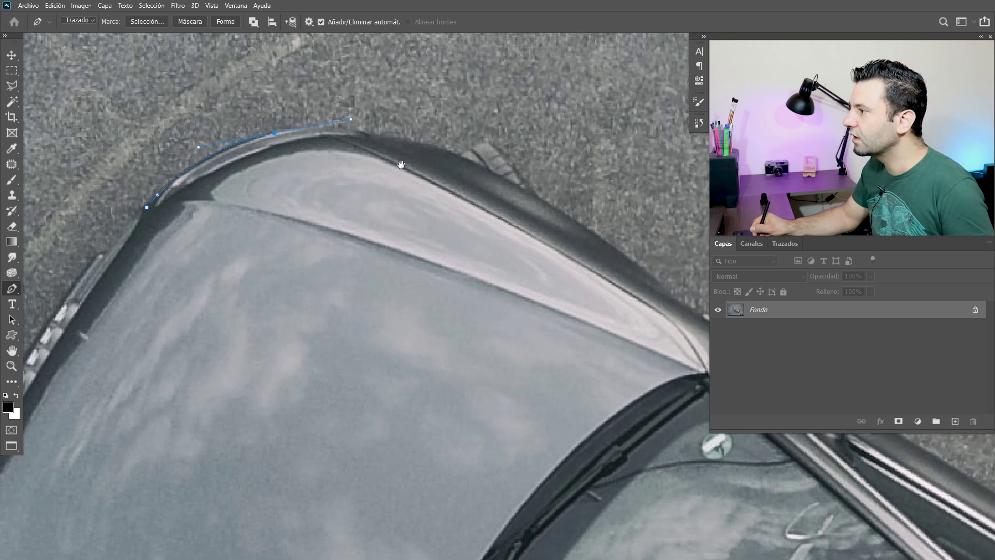
click(440, 152)
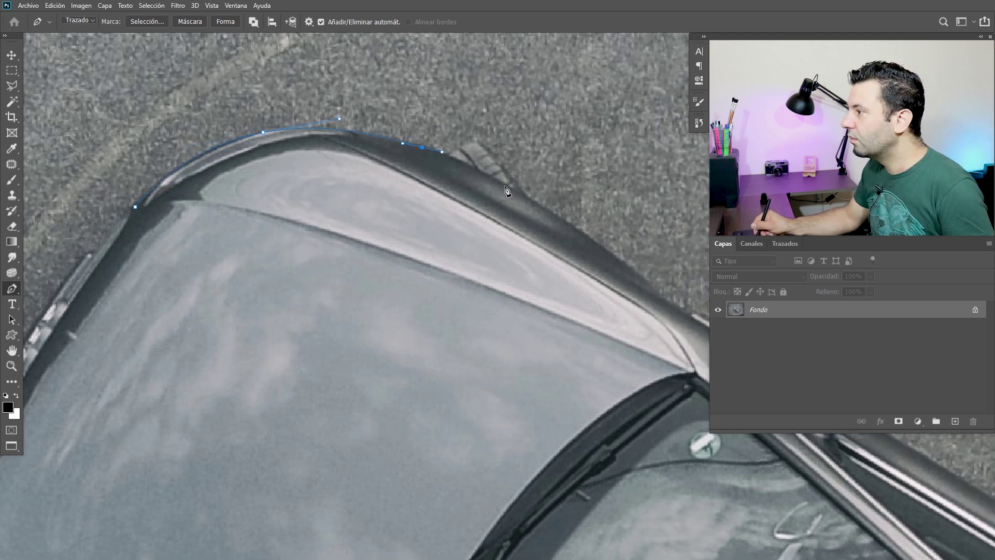
click(519, 193)
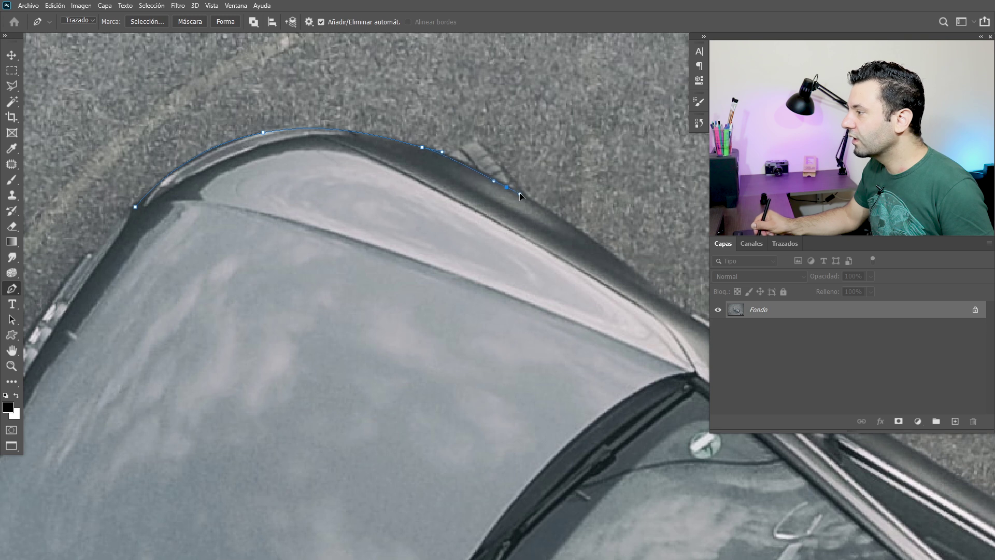
Step: Continue the path along the car's side and mirror, closing it at the starting point
drag(575, 274, 377, 224)
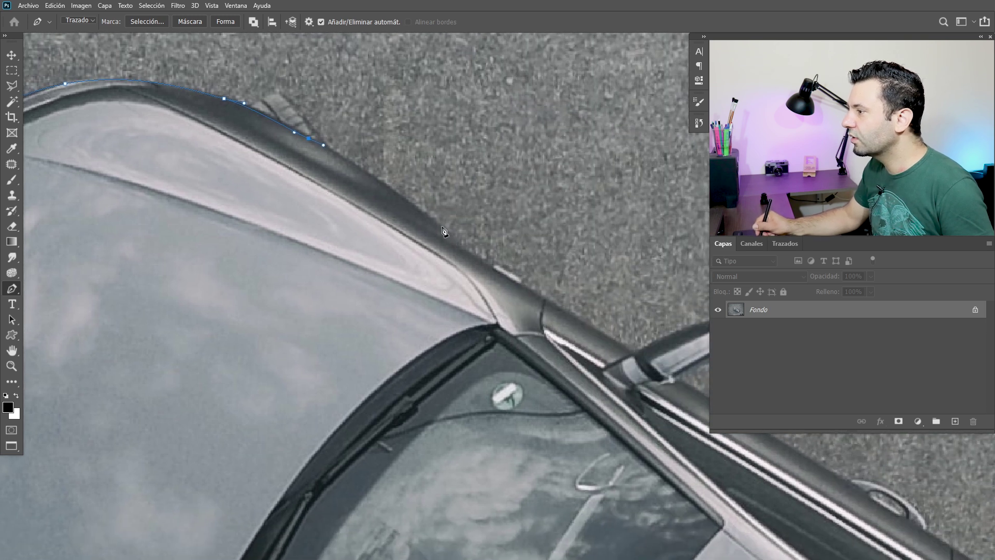
drag(457, 244, 462, 249)
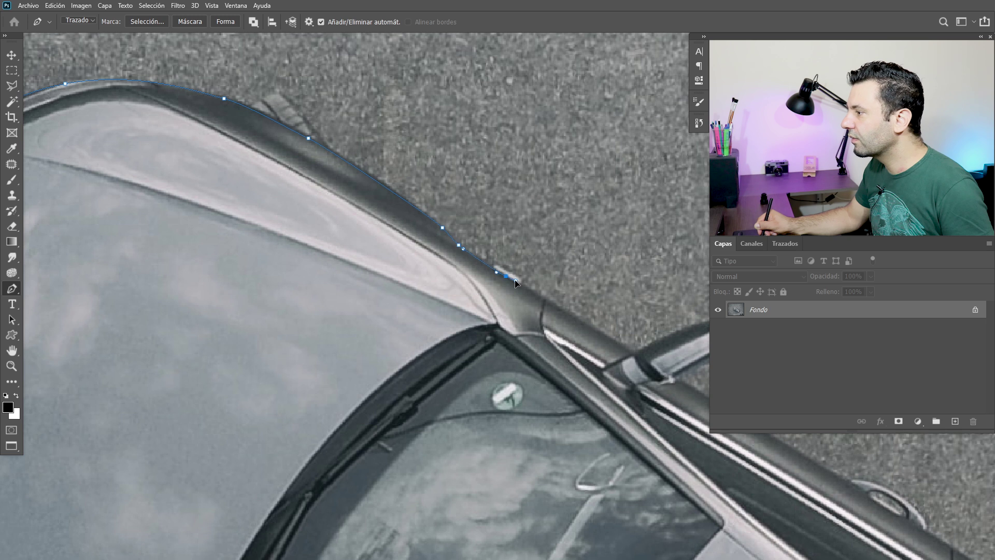
drag(525, 292, 425, 250)
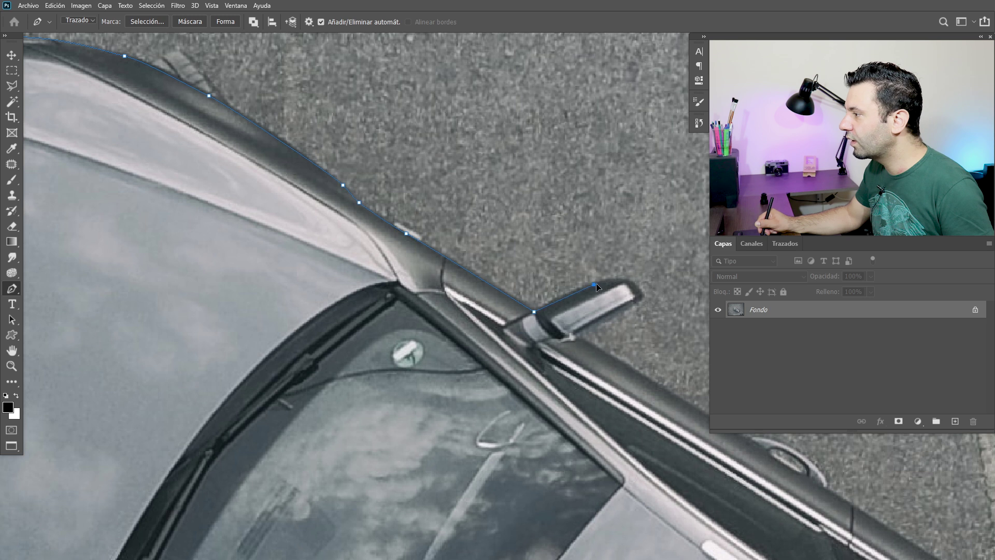
click(643, 293)
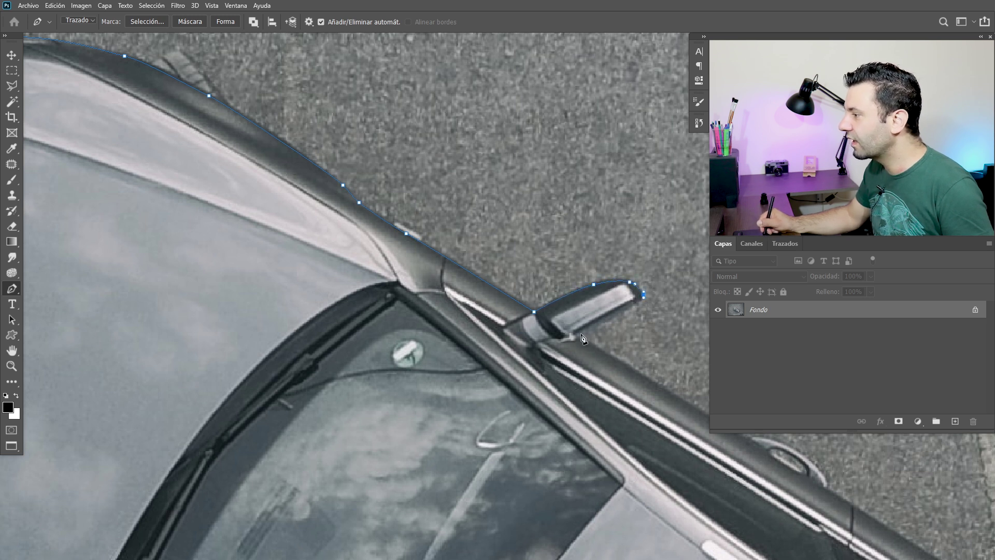
drag(590, 355, 473, 343)
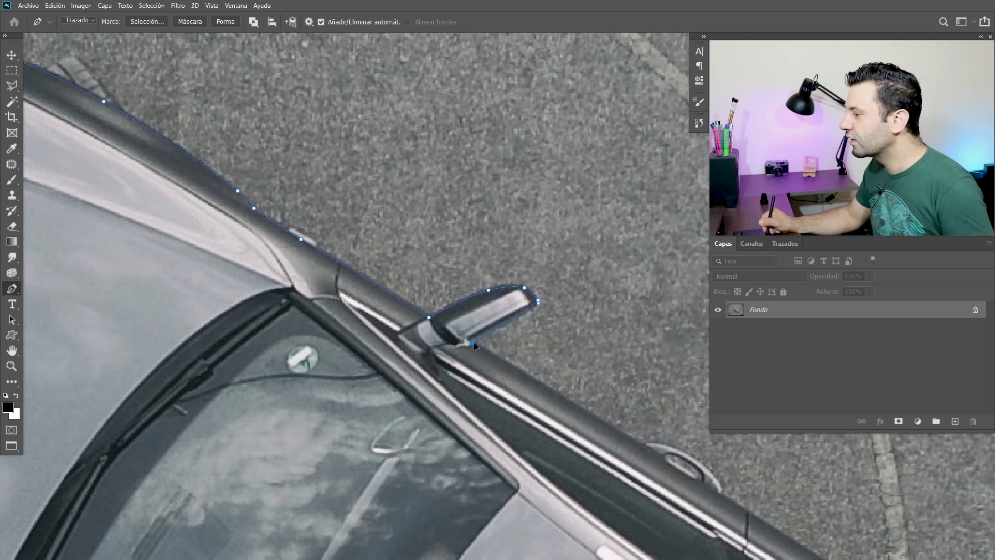
drag(581, 412, 503, 359)
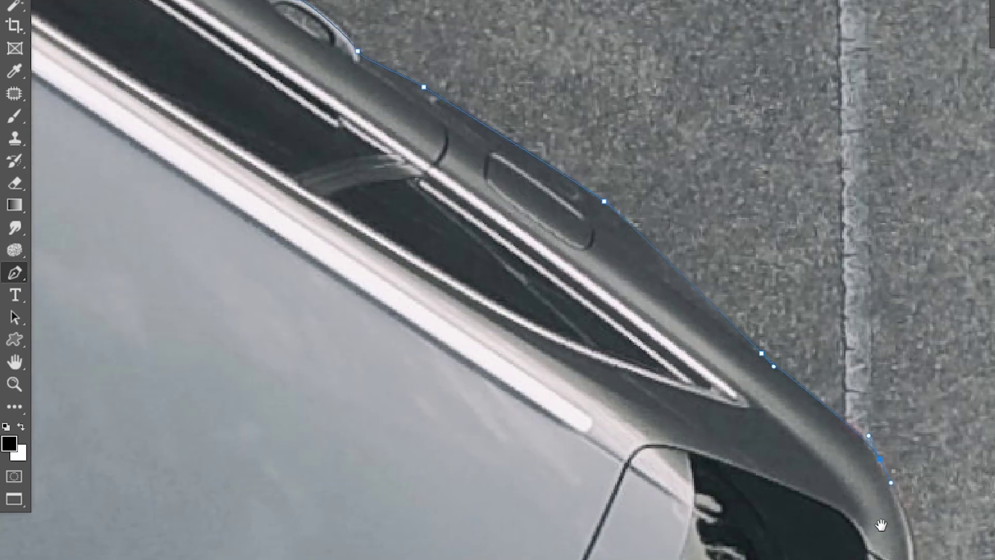
drag(881, 525, 809, 378)
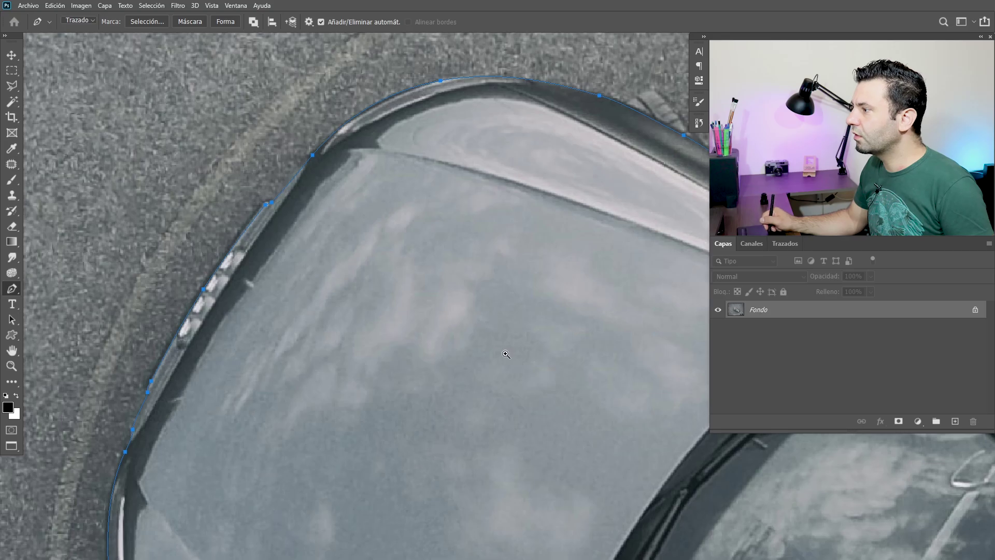
scroll(505, 354, down, 5)
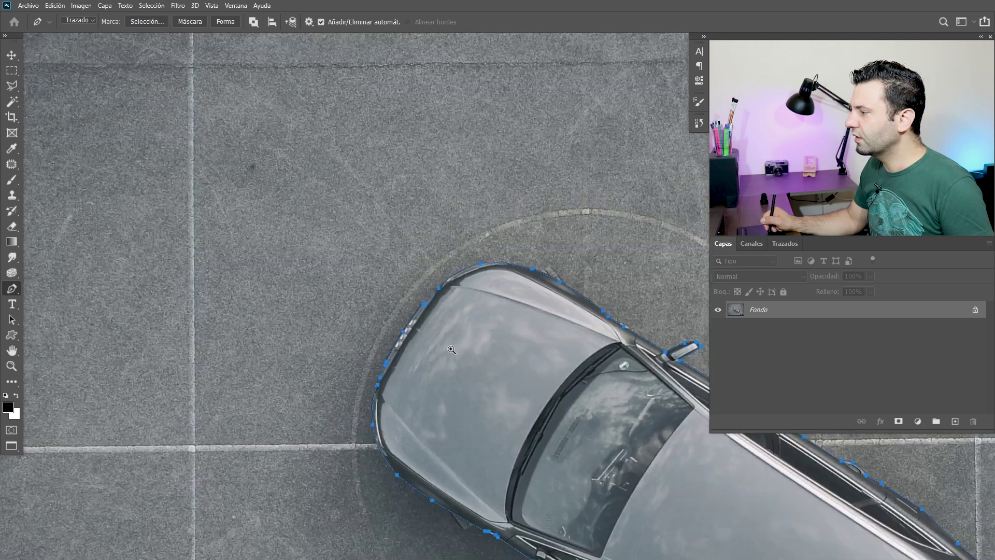
scroll(502, 400, up, 2)
scroll(306, 265, up, 1)
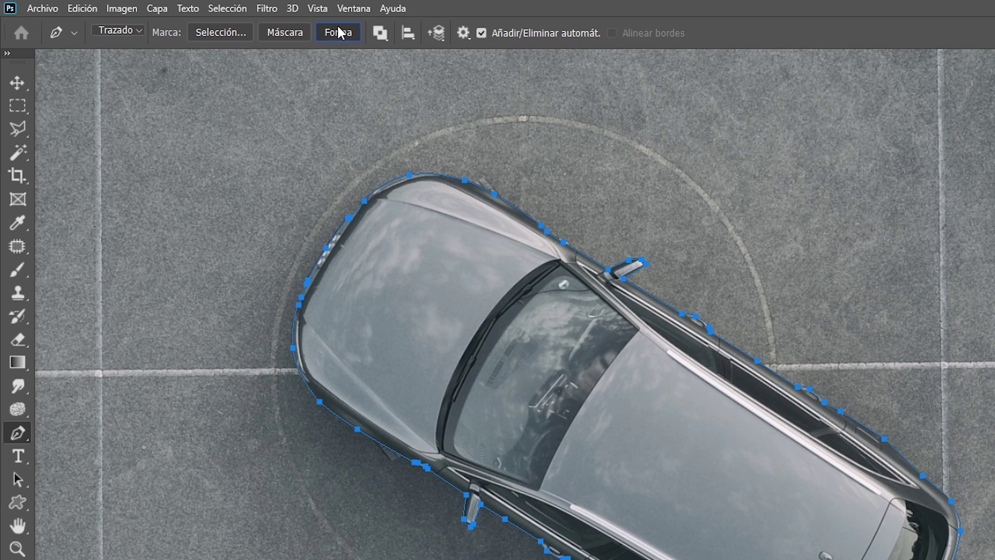
Step: Make the car path a Forma 1 shape layer filled with cyan 5aeaff
click(244, 23)
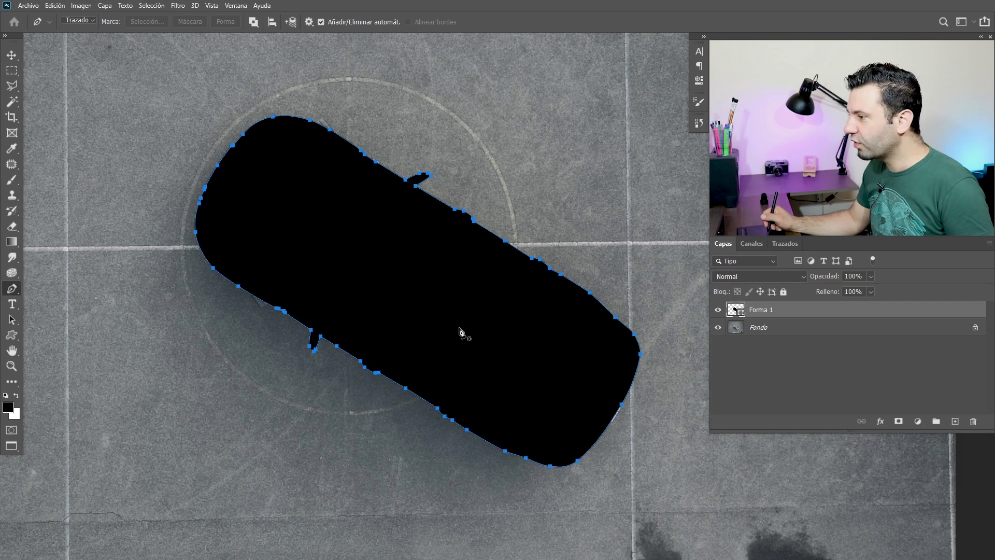
key(v)
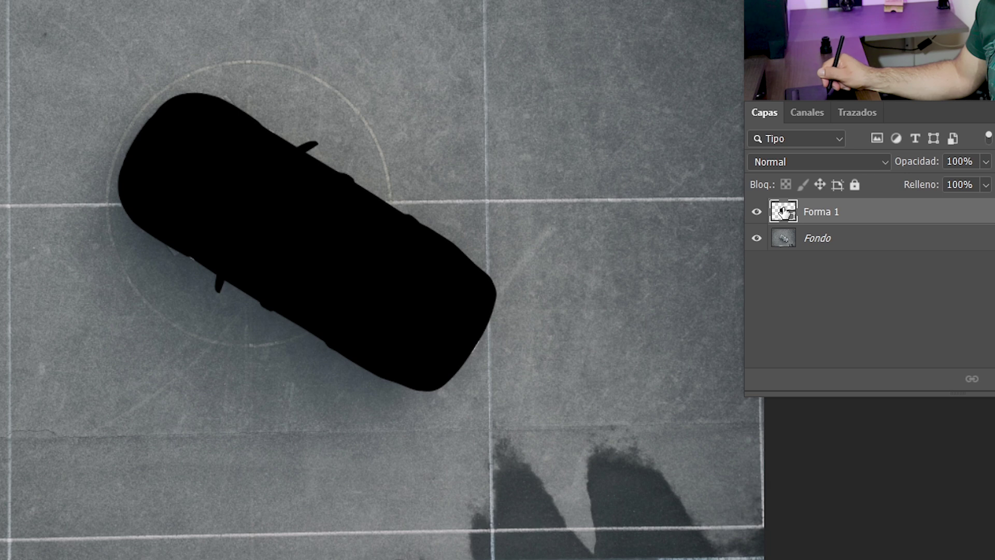
double_click(735, 309)
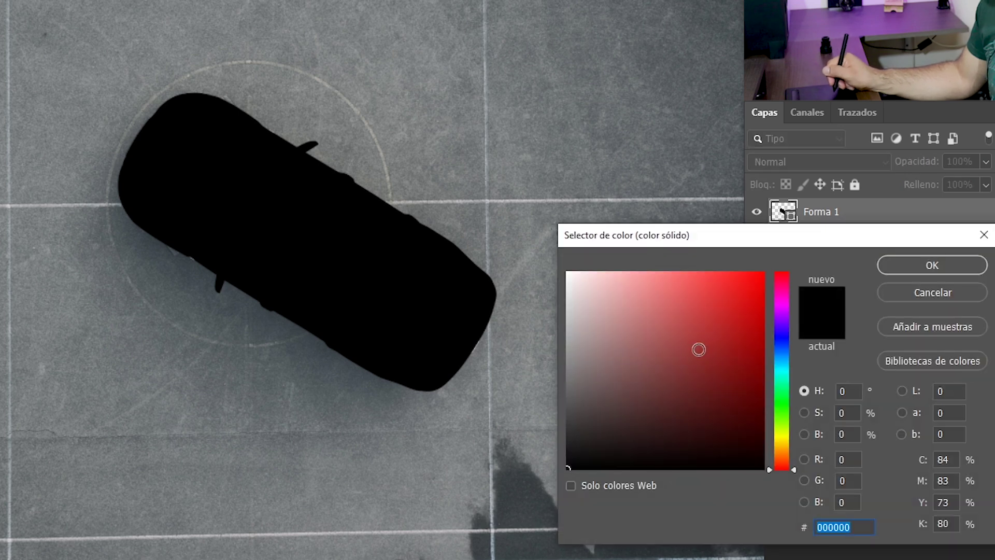
click(782, 366)
click(694, 272)
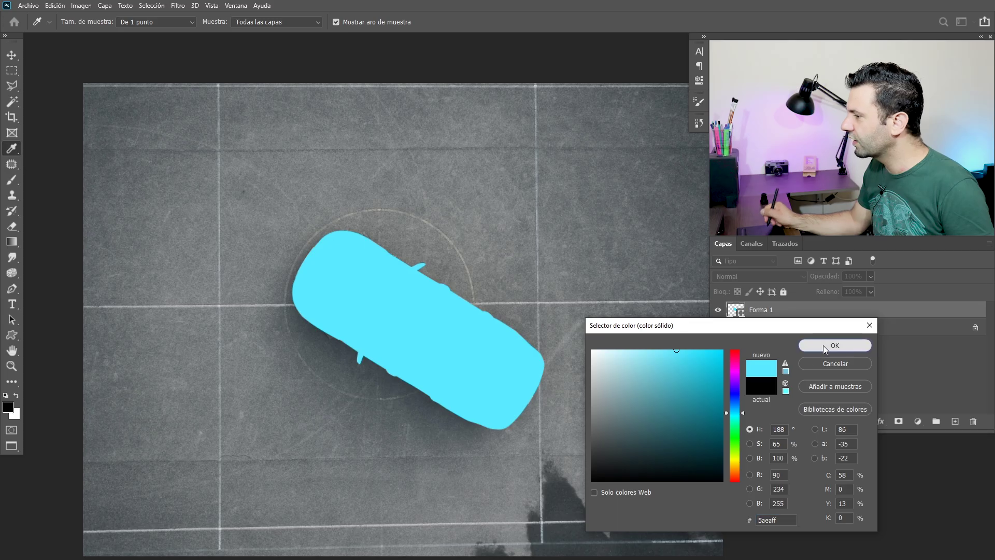
click(907, 265)
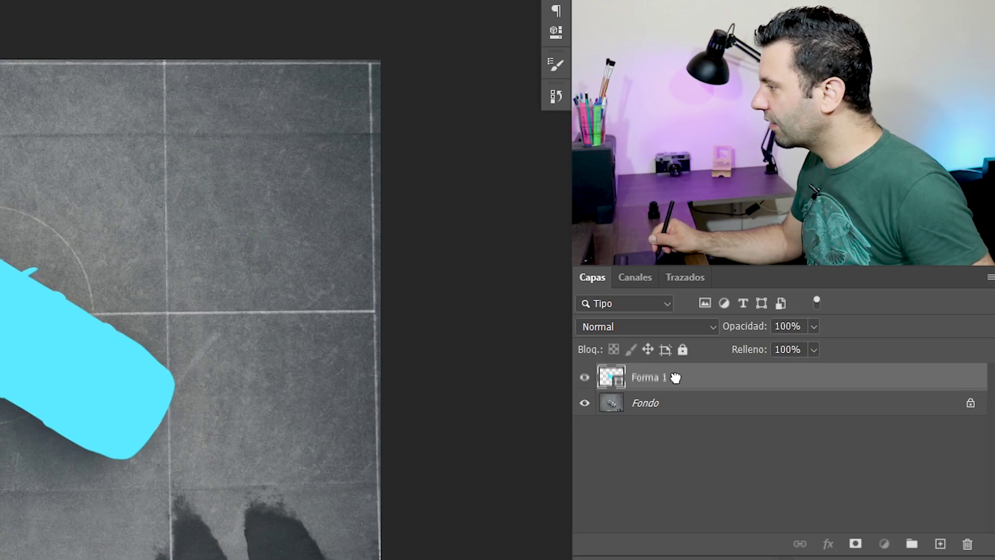
Step: Duplicate Forma 1, hide the original, and apply 3D > Nueva extrusión 3D to the copy
drag(675, 377, 937, 540)
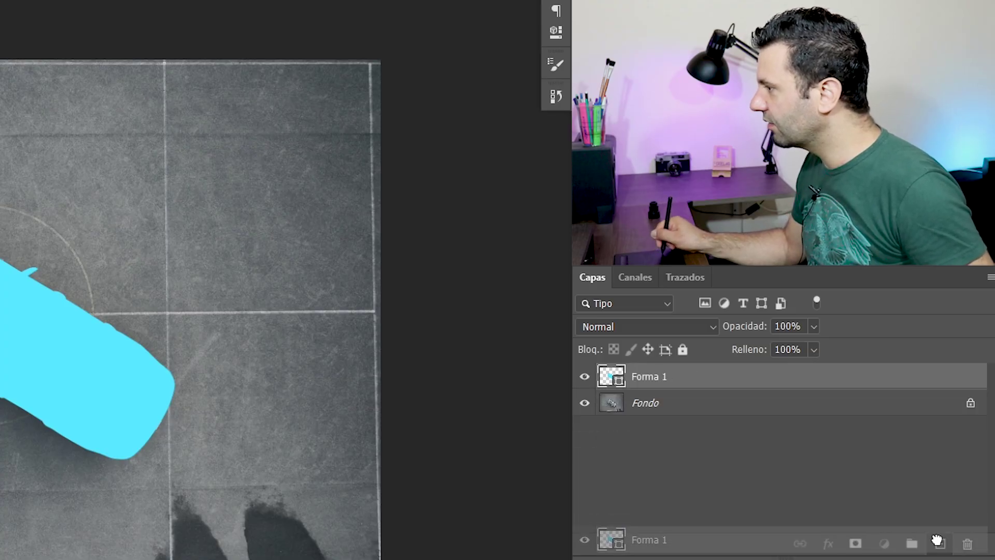
click(584, 403)
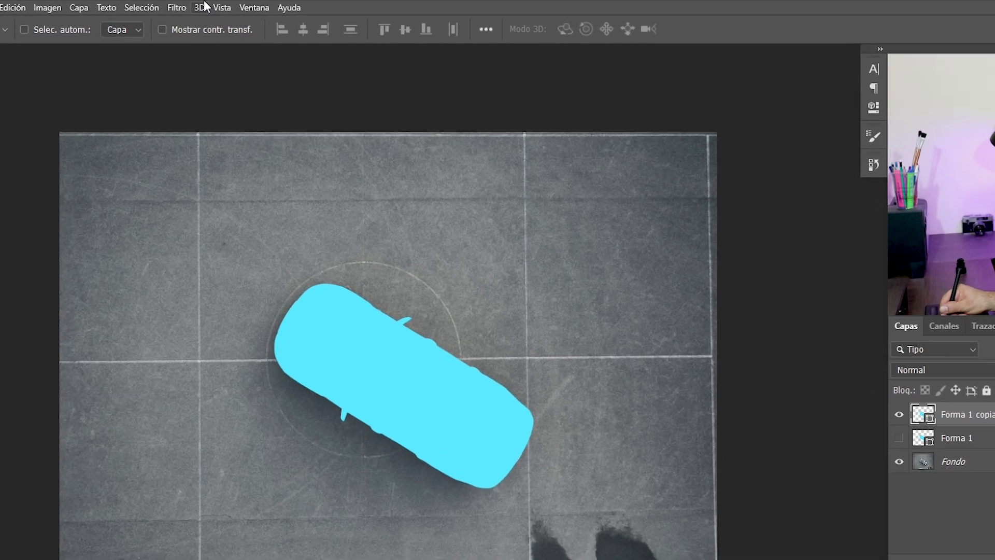
click(202, 8)
click(231, 113)
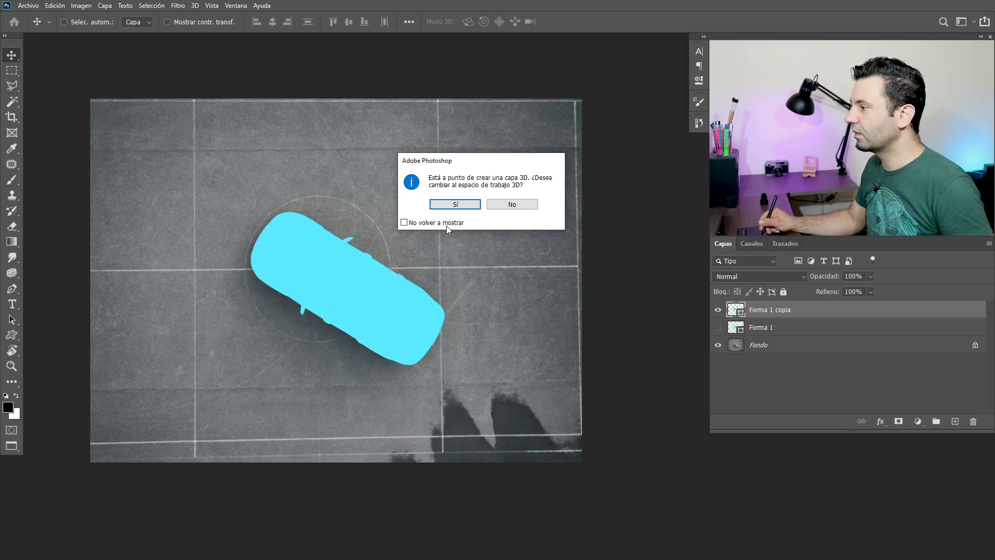
Step: Enter the 3D workspace and reset the object's and Escena's coordinates to zero
click(454, 205)
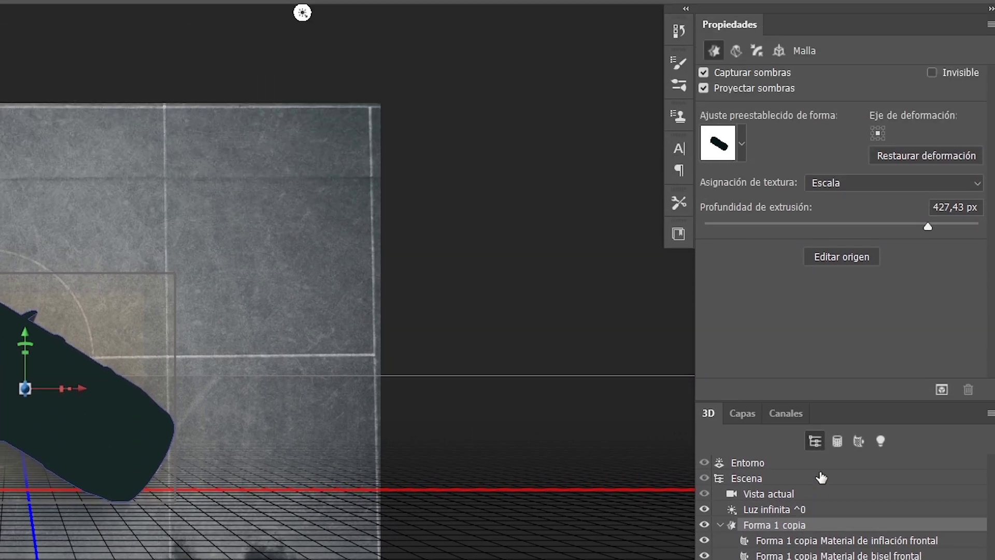
click(779, 75)
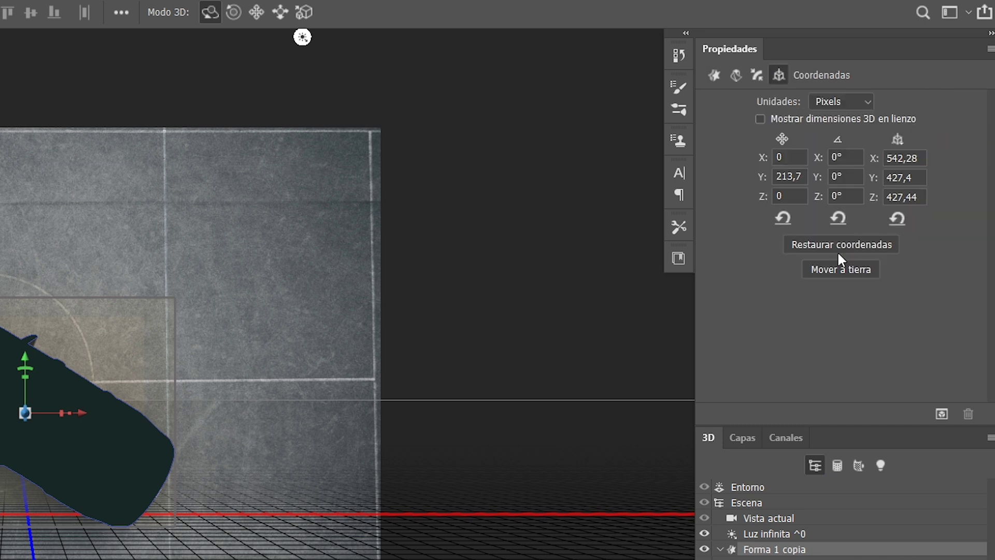
click(824, 245)
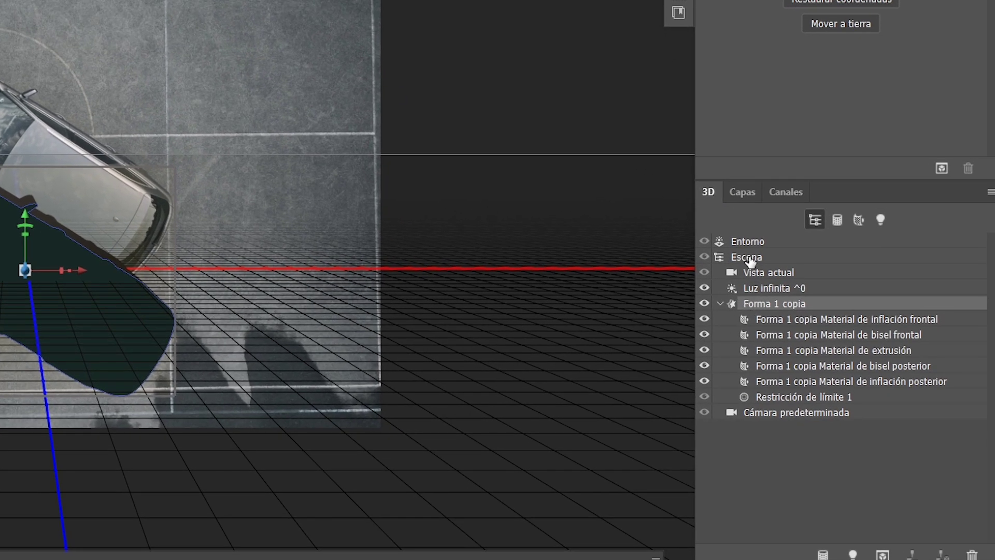
click(749, 257)
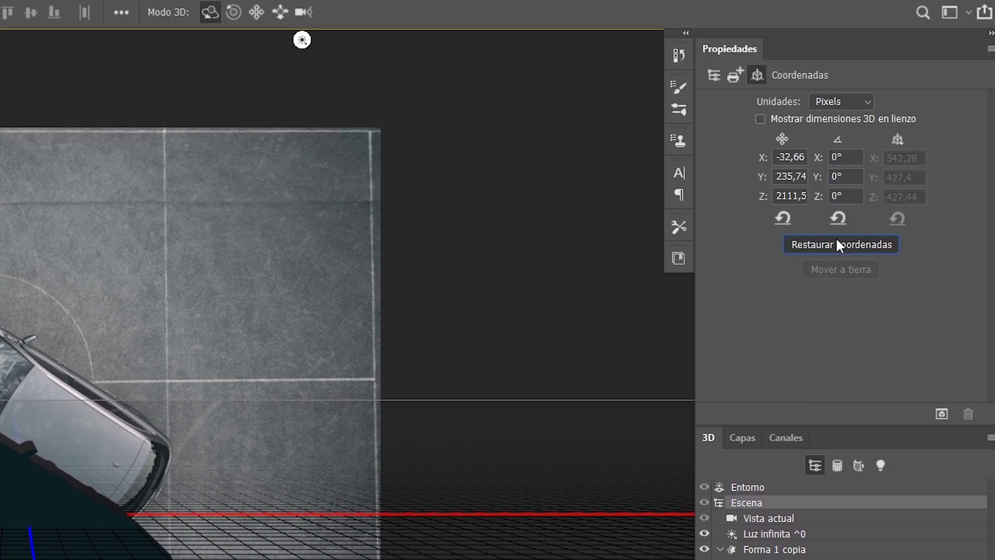
click(839, 245)
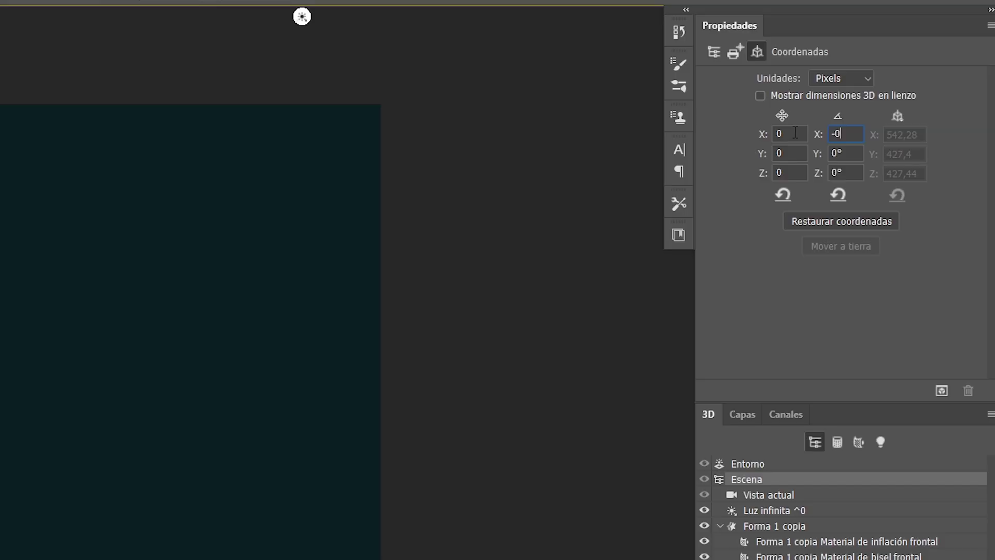
Step: Set the Escena X rotation to -90°
text(90)
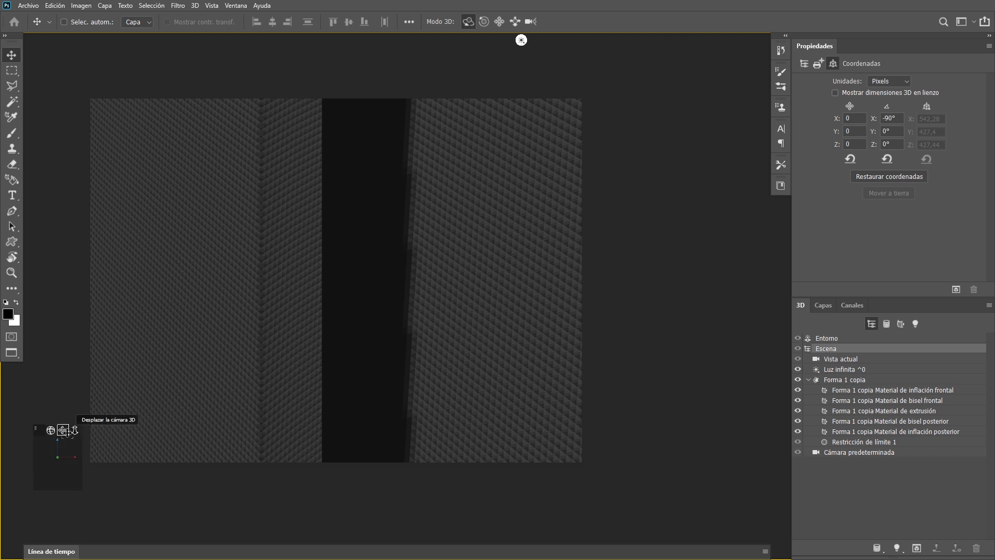
Step: Move the camera to a top view and set Forma 1 copia's X rotation to -90
mouse_move(75, 430)
mouse_down()
mouse_move(139, 158)
mouse_move(149, 195)
mouse_up()
drag(74, 426, 67, 397)
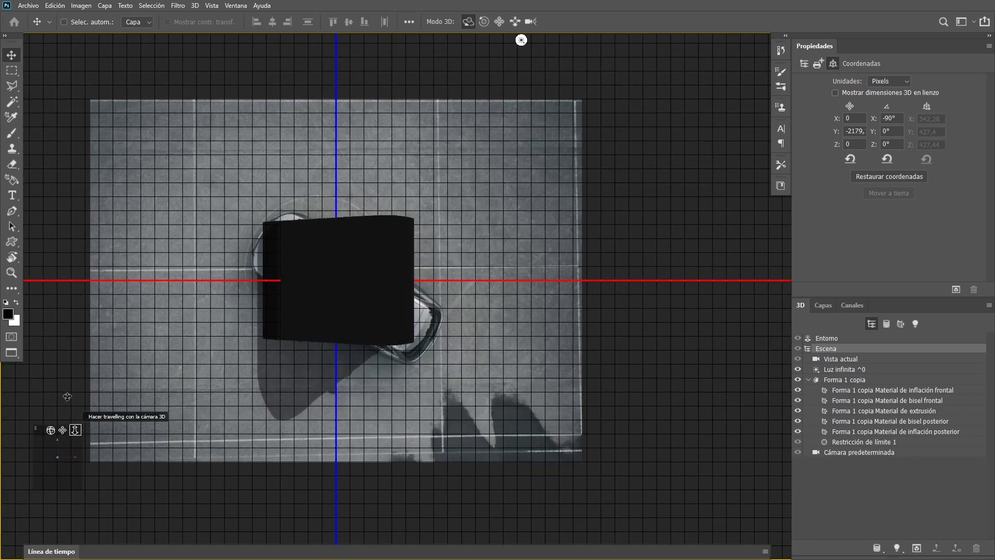
drag(67, 396, 67, 390)
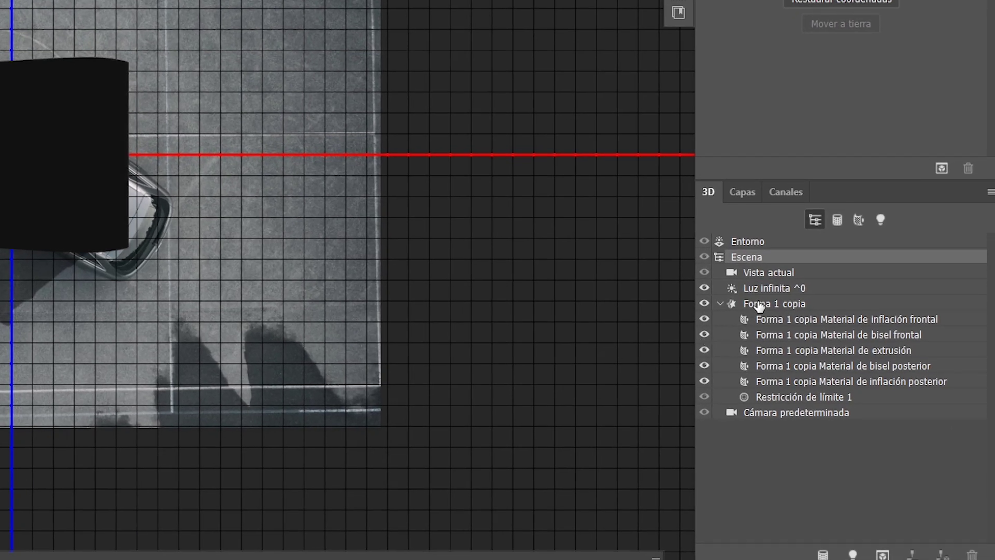
click(758, 305)
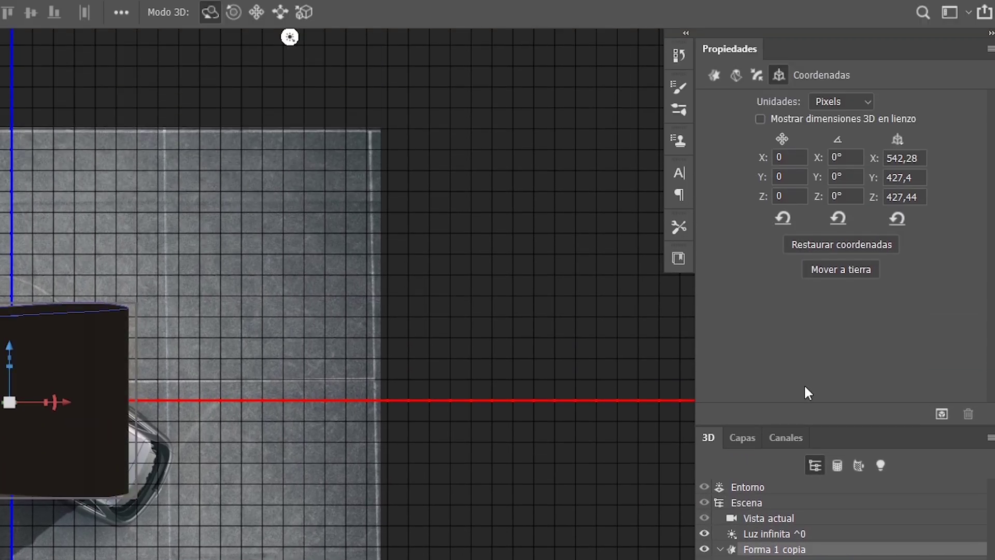
click(845, 157)
text(-90)
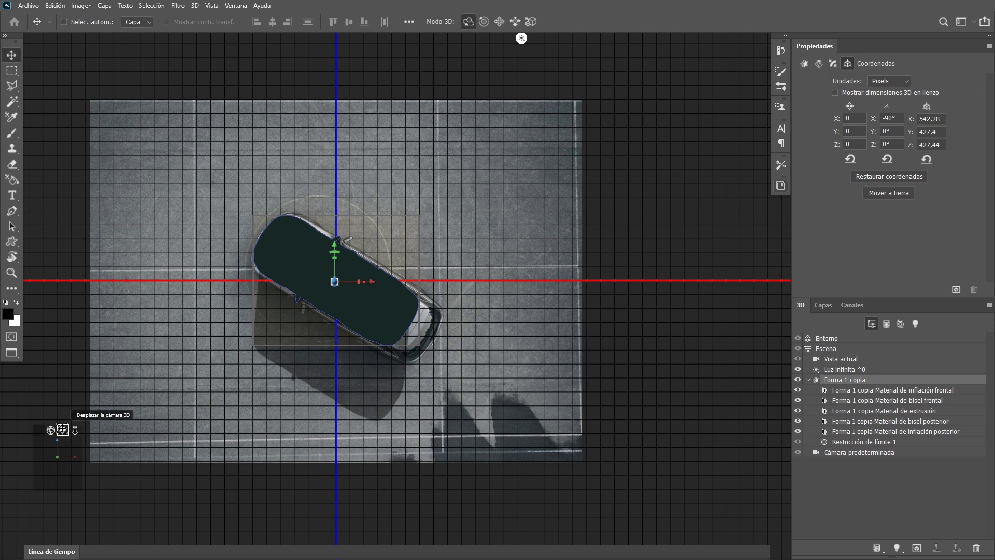
Step: Pan and dolly the camera so the extruded shape covers the photographed car
drag(65, 428, 62, 432)
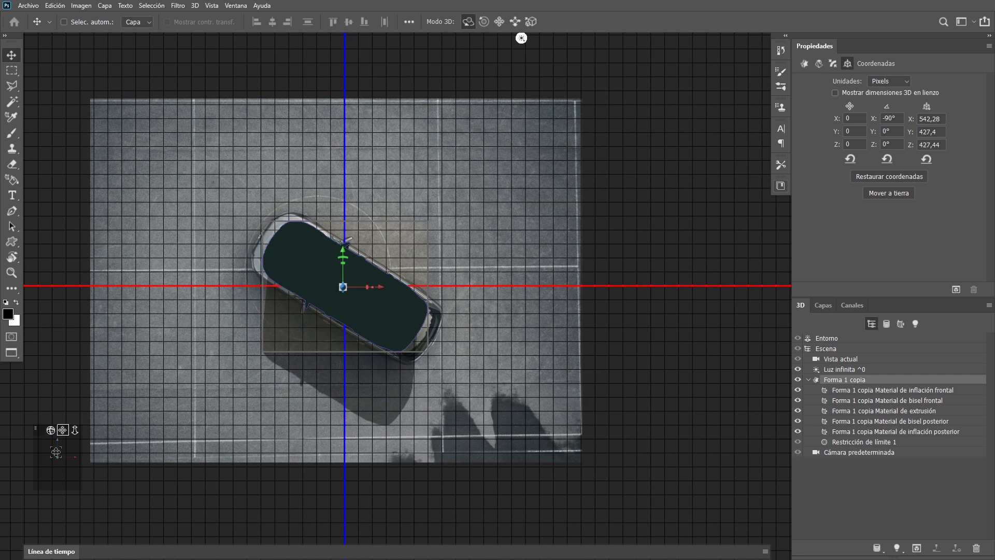
drag(75, 429, 73, 470)
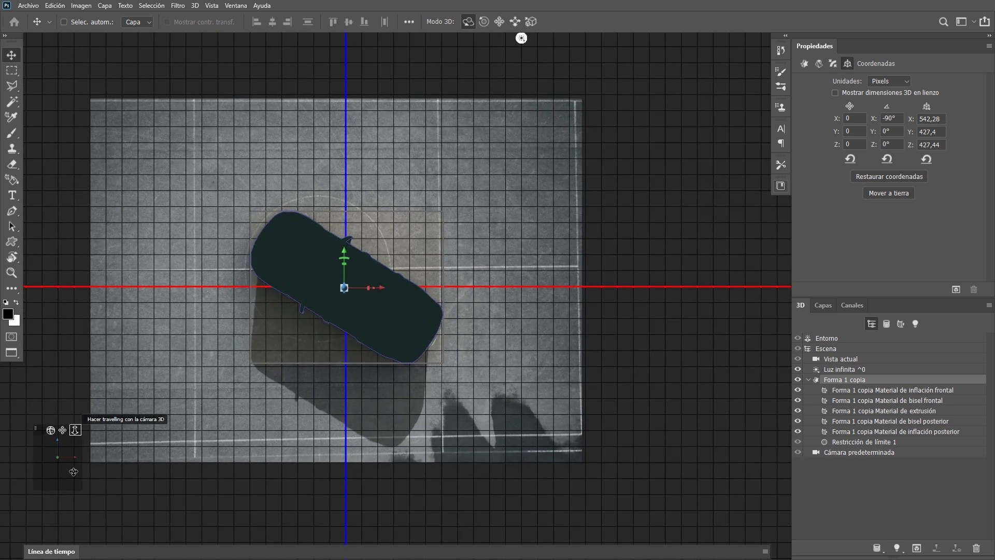
drag(65, 433, 69, 443)
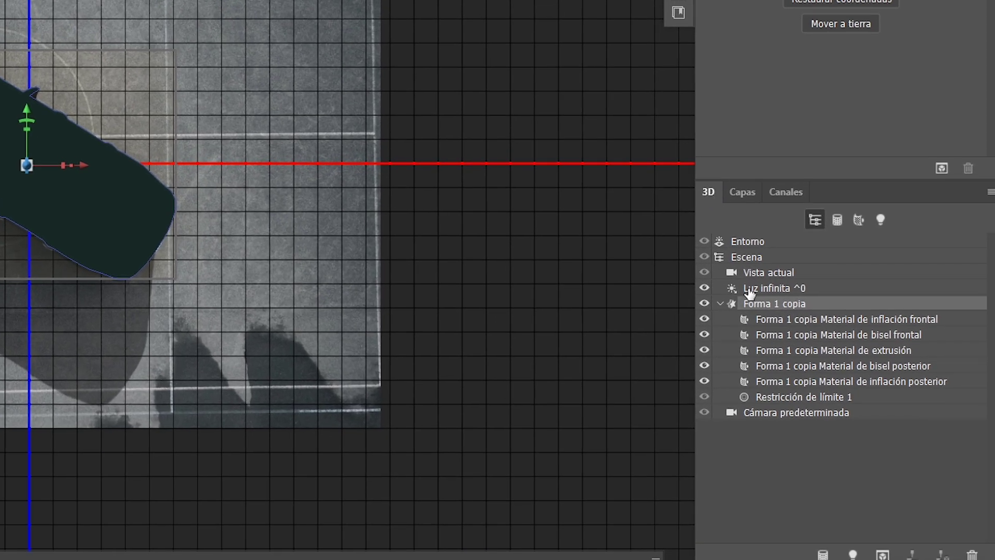
Step: Re-aim Luz infinita so the shadow falls on the ground, then show Forma 1 copia's mesh settings
click(748, 288)
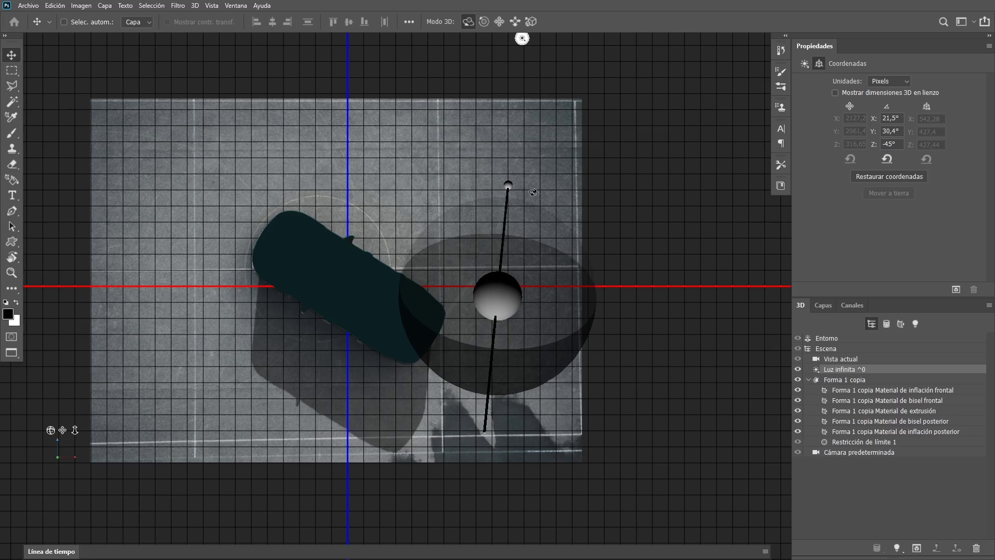
mouse_move(506, 182)
mouse_down()
mouse_move(504, 215)
mouse_move(563, 181)
mouse_up()
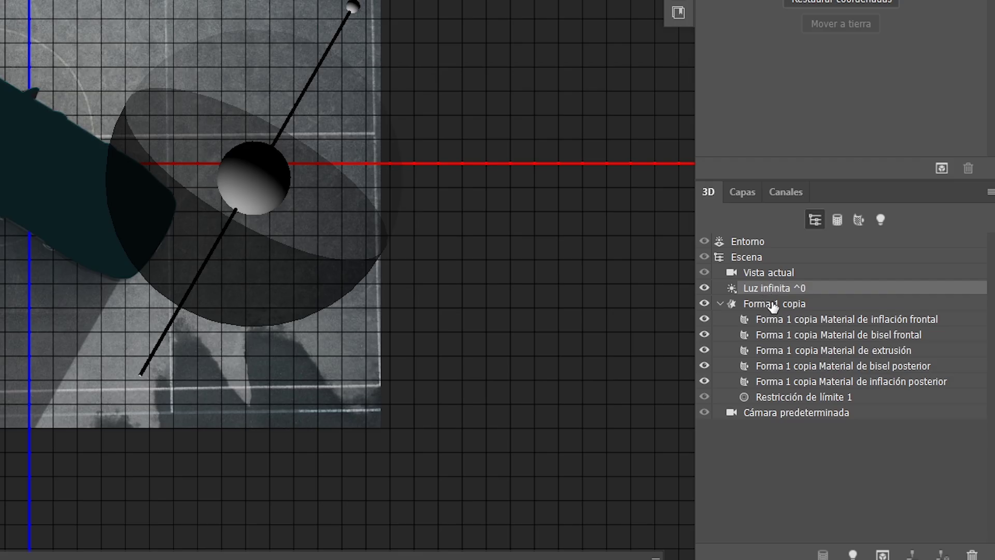
click(772, 304)
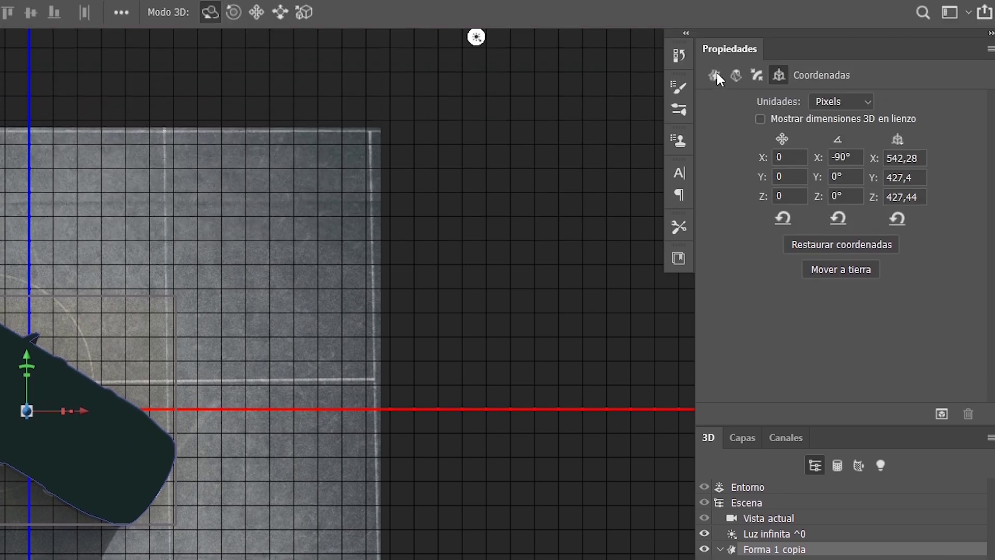
click(714, 74)
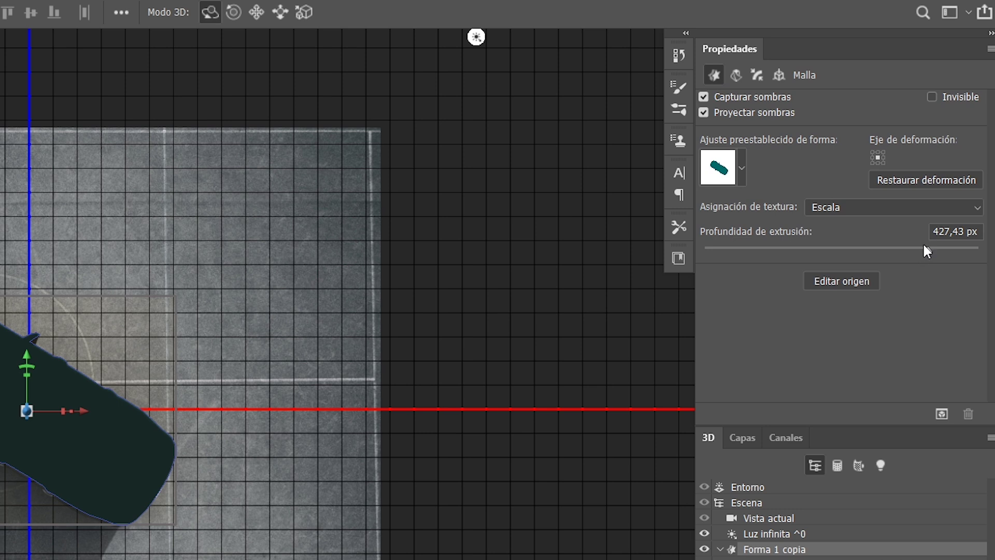
Step: Lower extrusion depth to 315.29 px and set the infinite light to 1000% intensity, 0% softening
drag(915, 250, 938, 179)
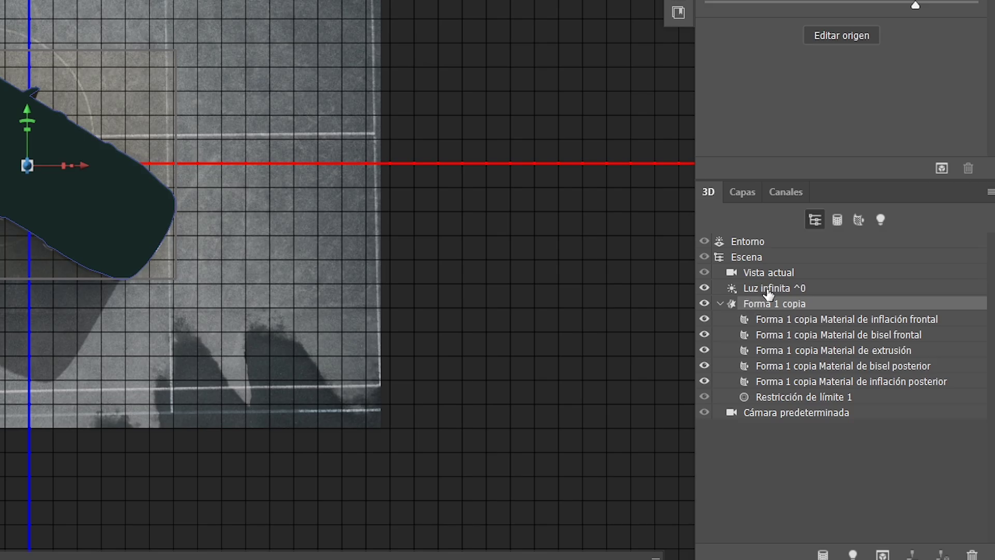
click(769, 289)
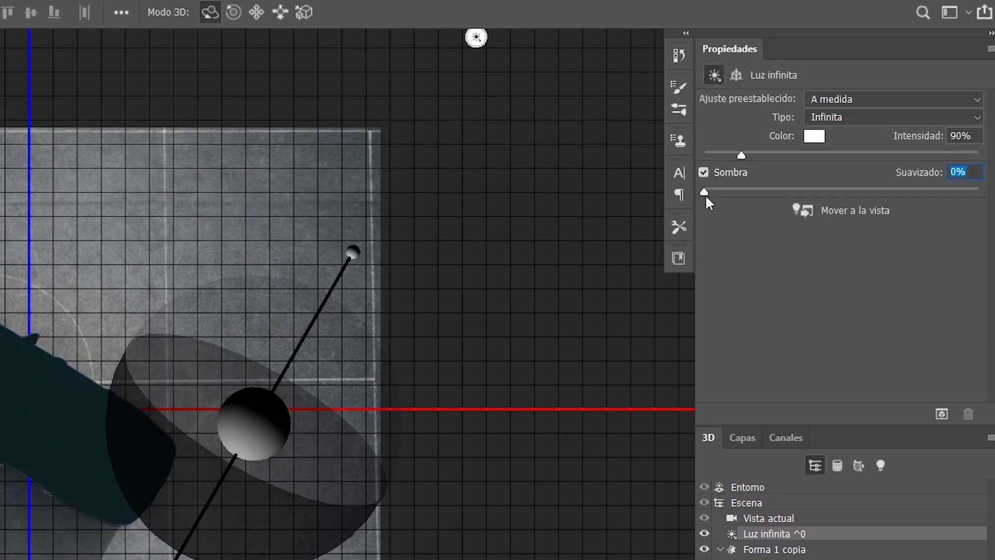
drag(740, 155, 894, 155)
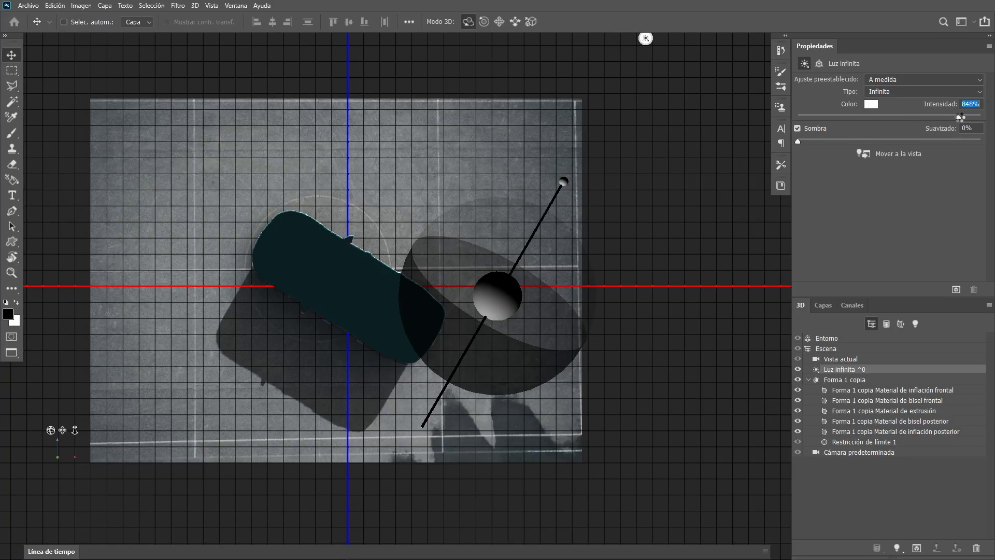
drag(978, 117, 982, 118)
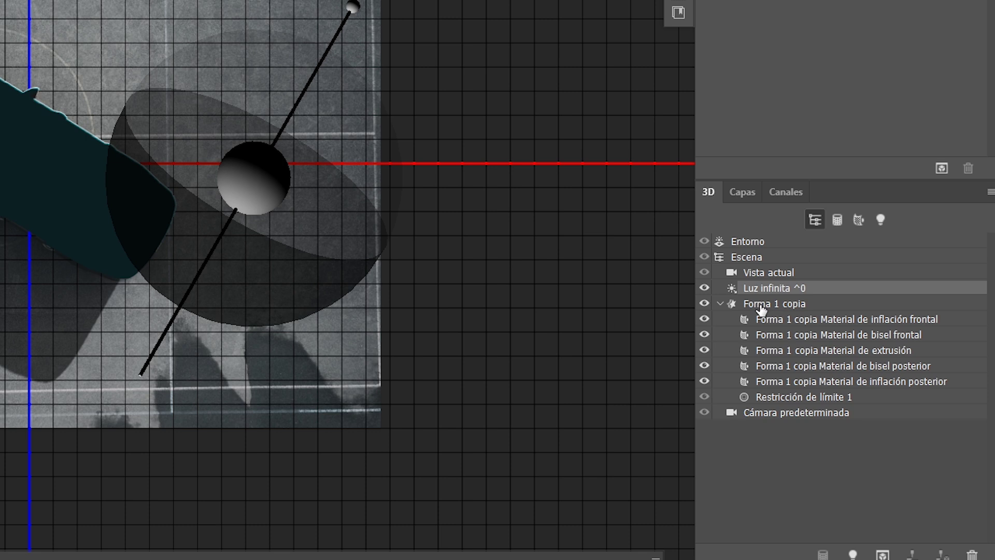
click(761, 305)
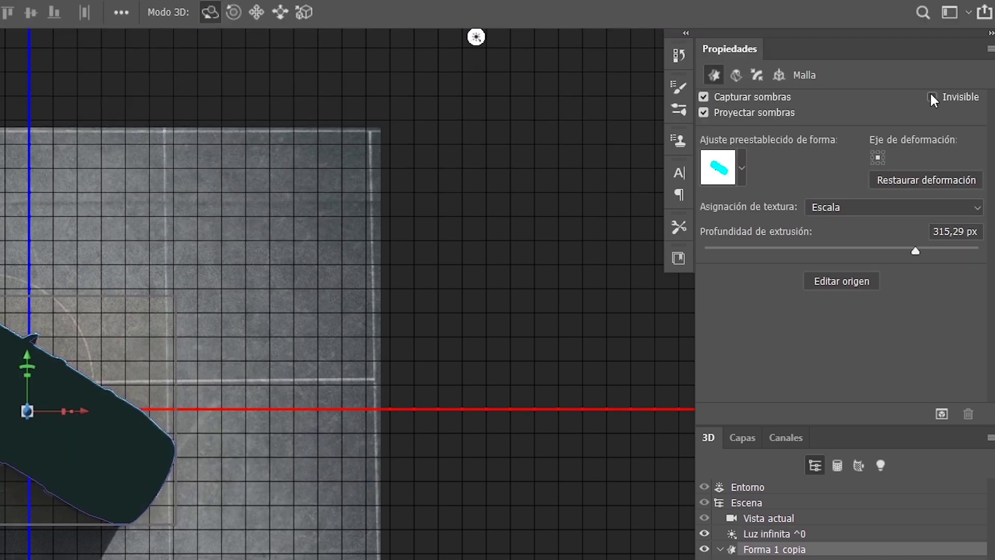
Step: Make the car mesh invisible, switch to the YT bigUI workspace, and load Forma 1 copia as a selection
click(932, 97)
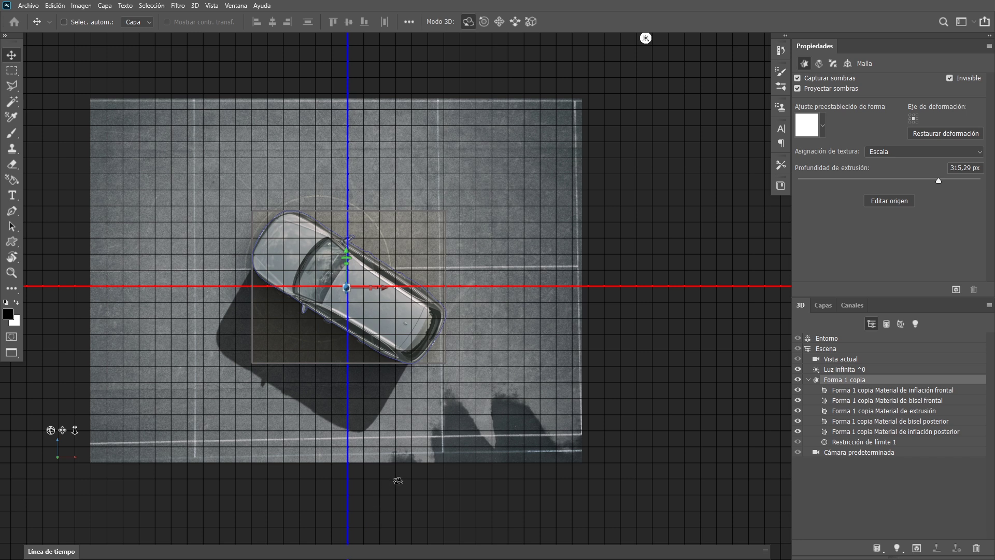
click(968, 22)
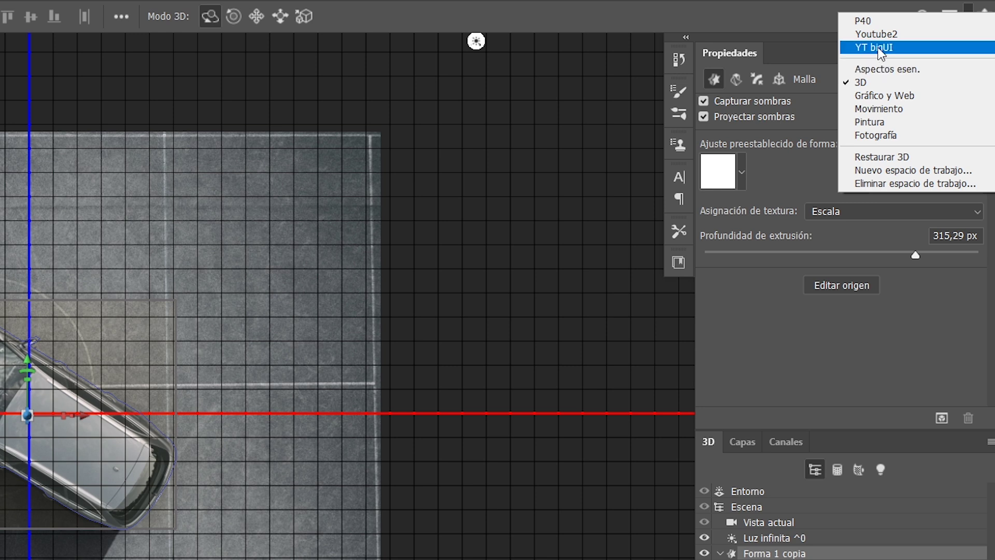
click(876, 48)
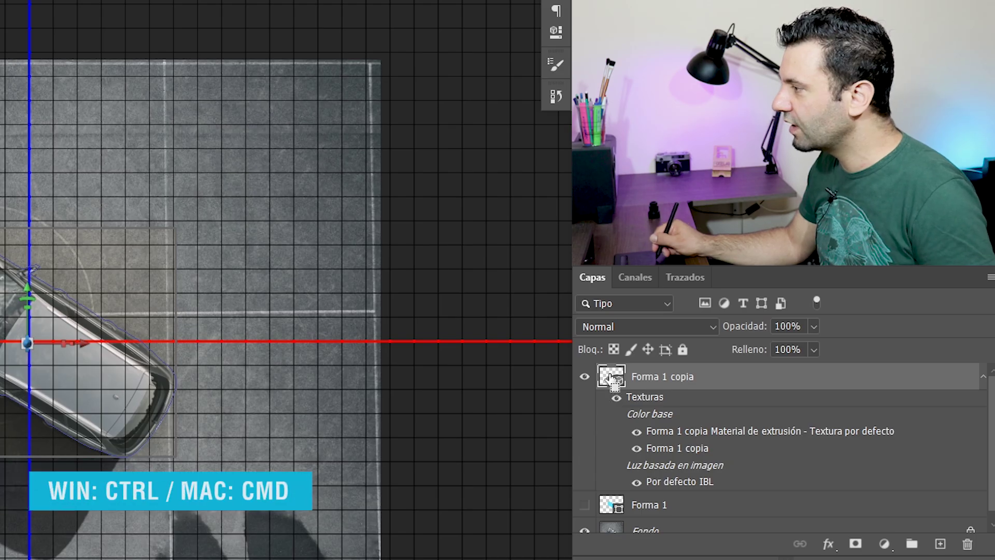
ctrl+click(611, 379)
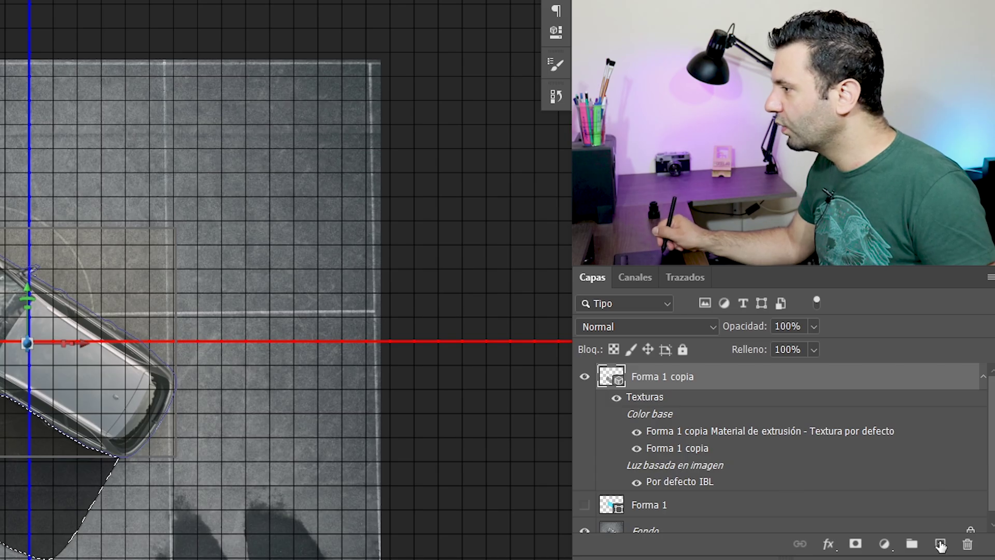
Step: Fill the shadow selection with black on a new empty layer
click(955, 421)
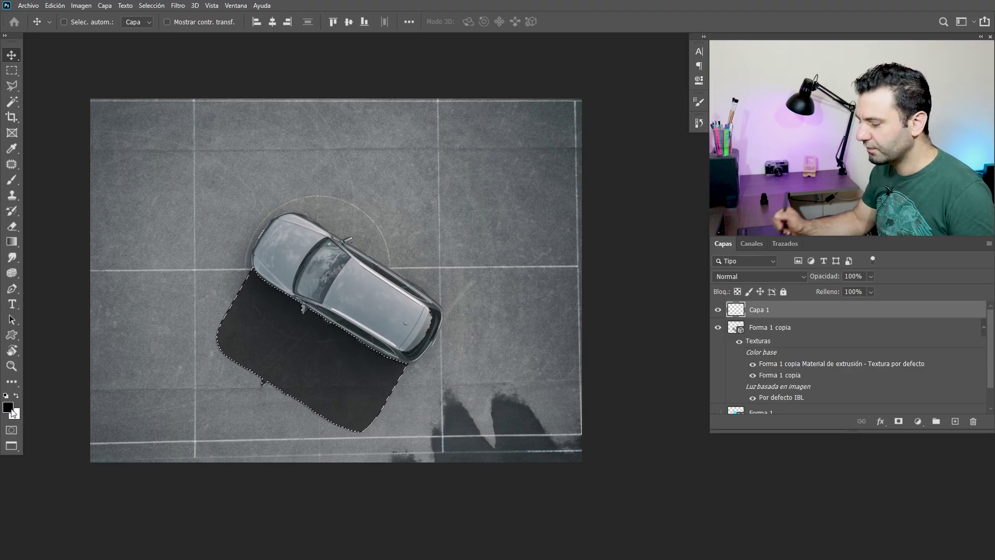
key(alt+Delete)
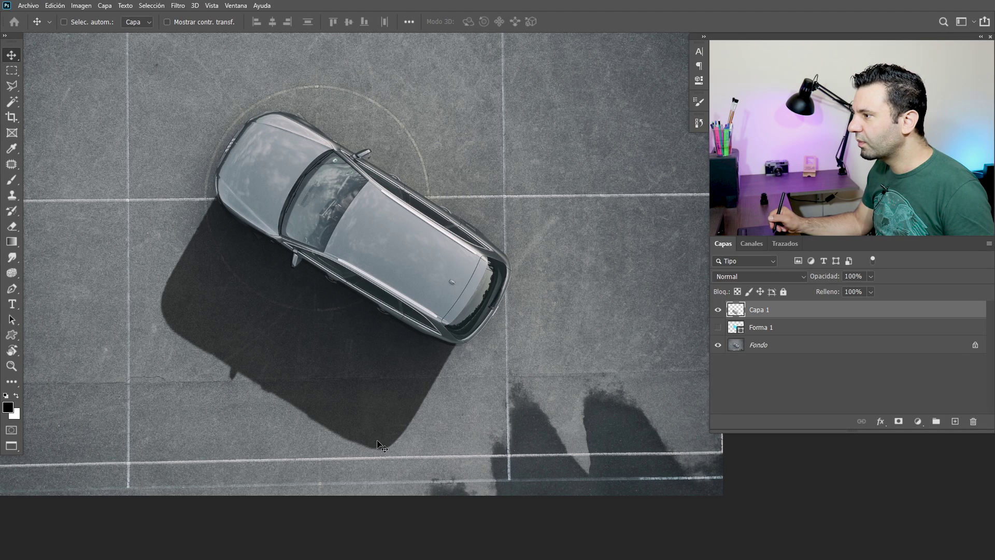
alt+click(368, 404)
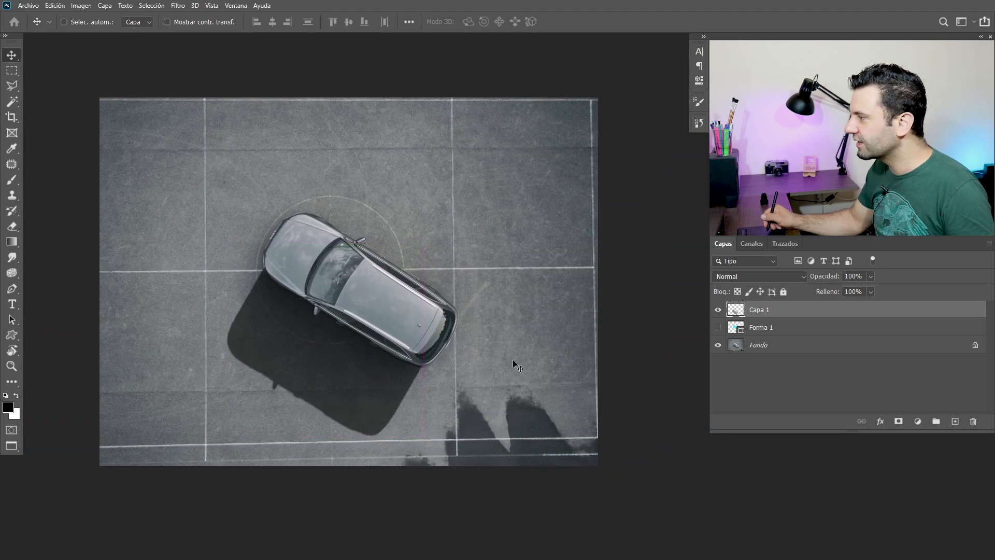
Step: Duplicate the black shadow layer and merge the three shadow layers into Capa 1 copia 2
key(ctrl)
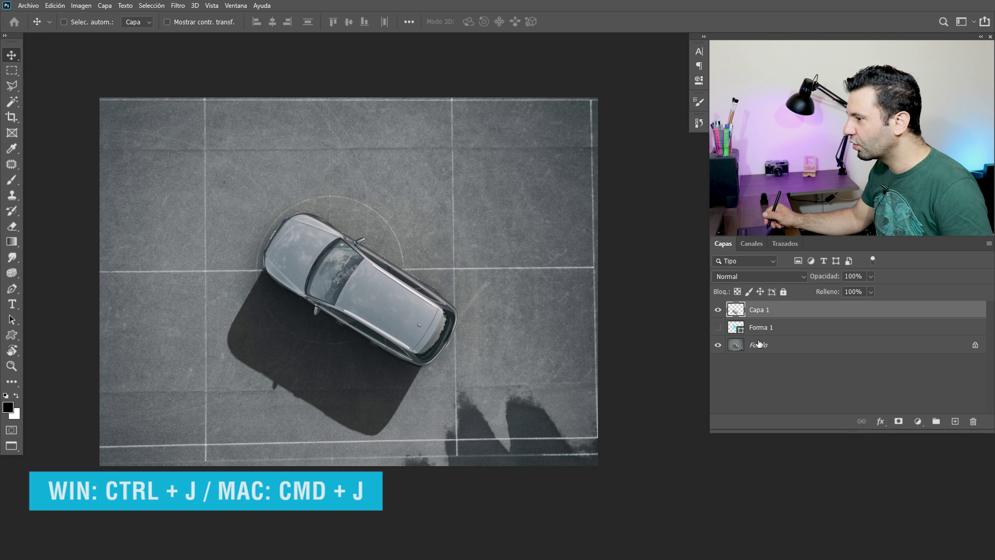
key(ctrl+j)
key(ctrl+j)
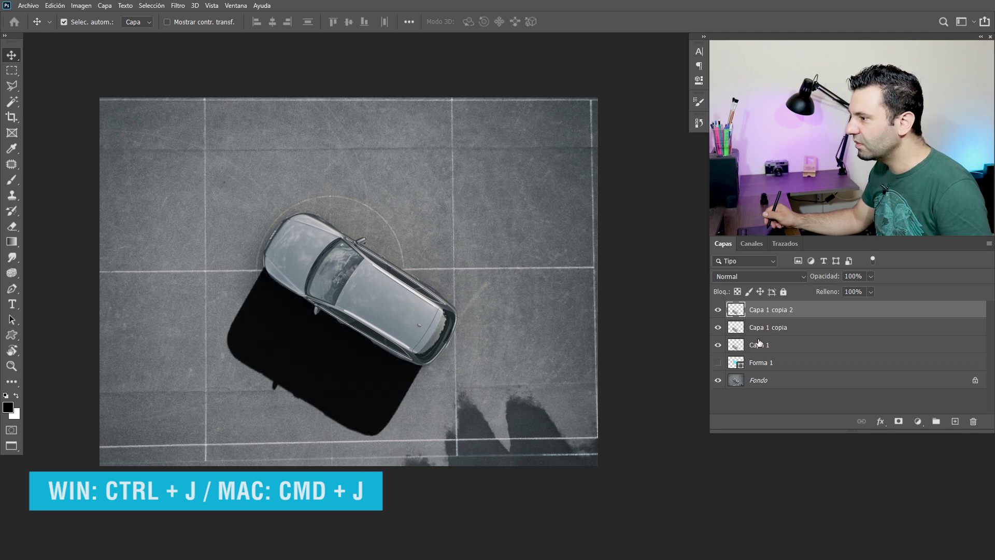
key(ctrl)
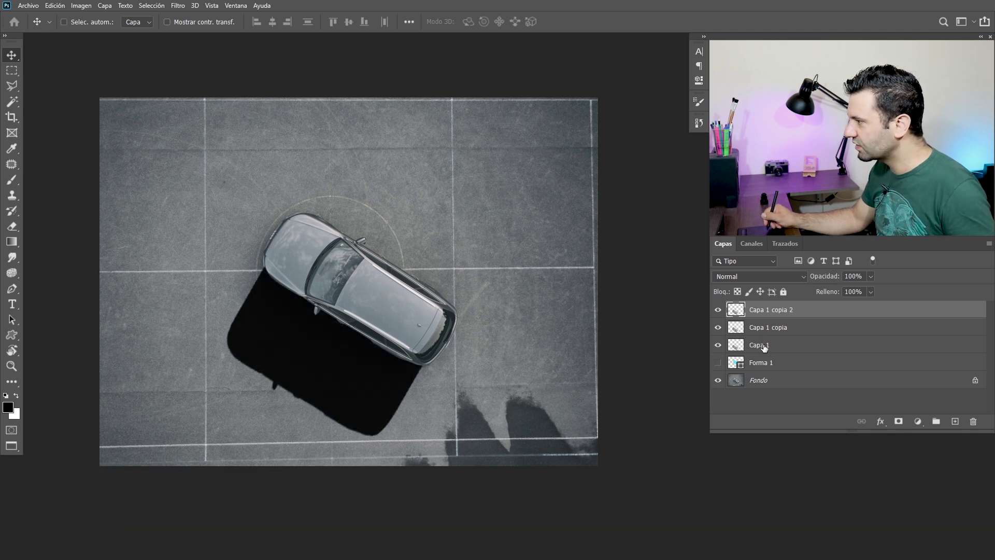
shift+click(764, 346)
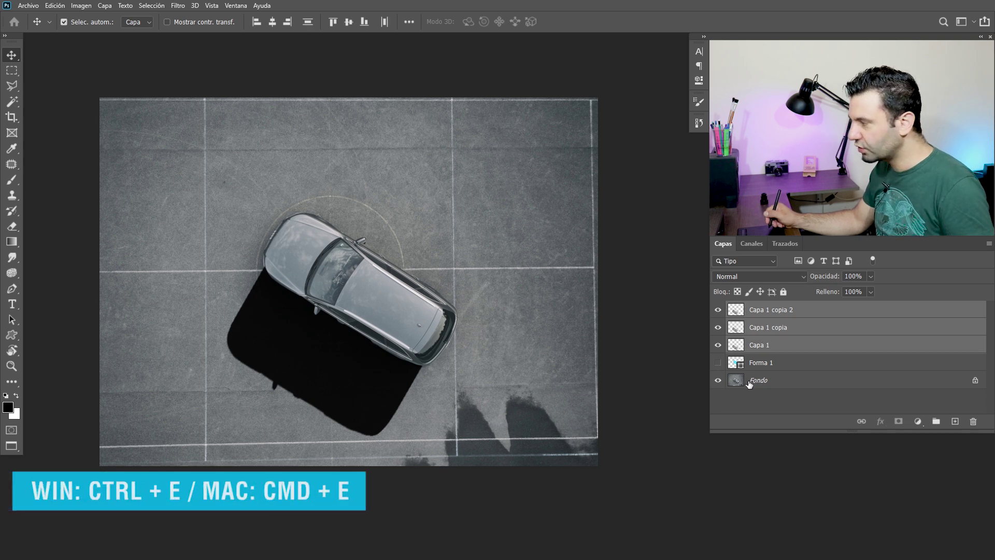
key(ctrl+e)
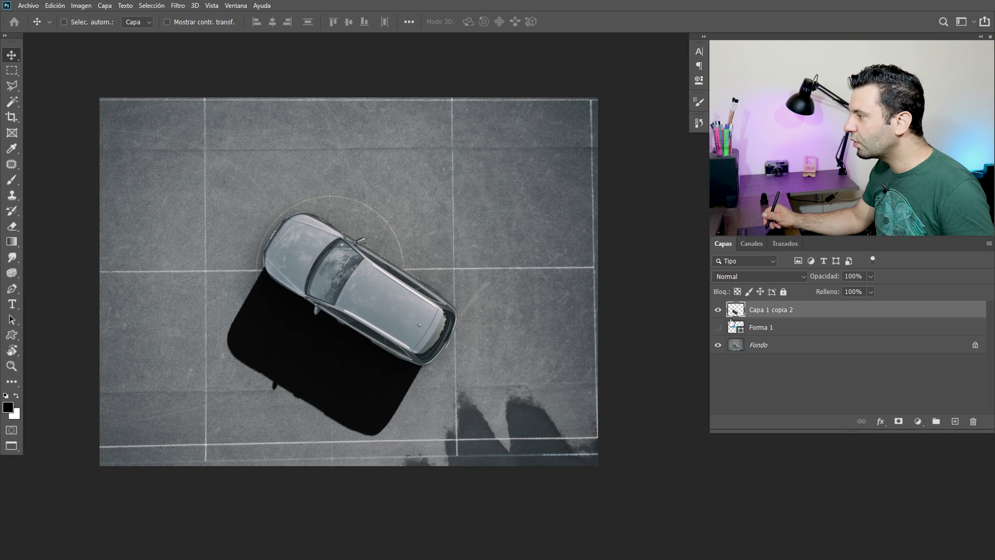
scroll(565, 387, down, 2)
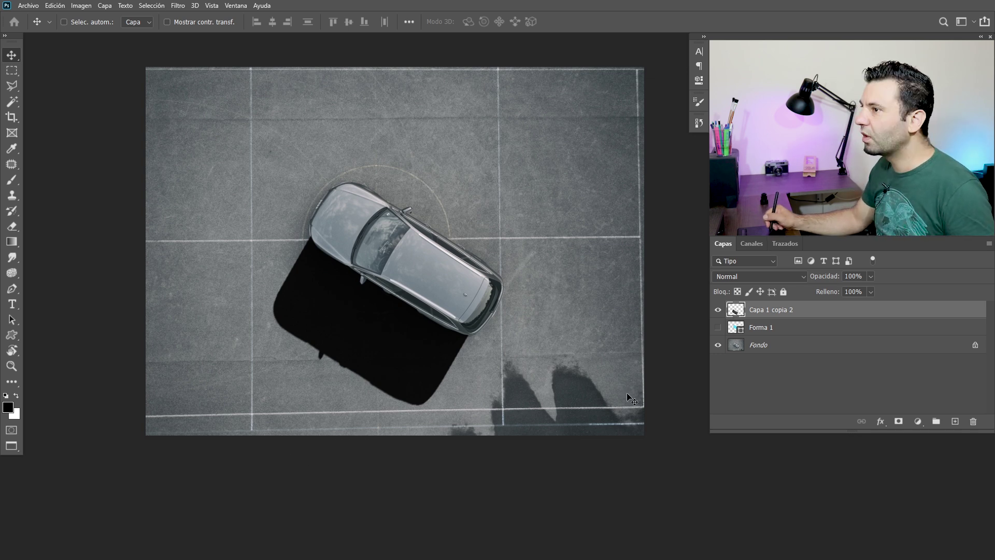
Step: Crop outward past the photo on all sides, extending furthest below, to add empty canvas
key(c)
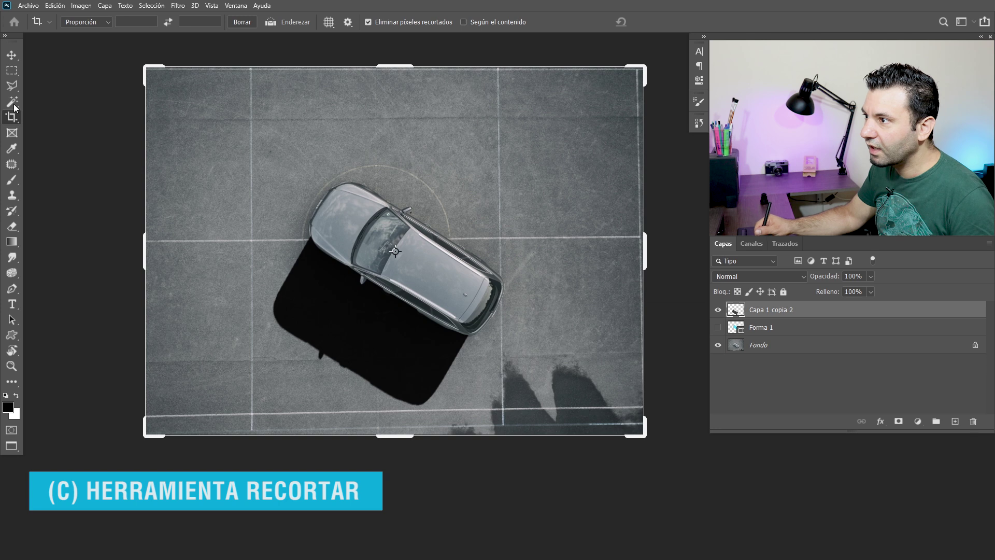
drag(644, 437, 705, 501)
mouse_move(395, 503)
mouse_down()
mouse_move(387, 545)
mouse_move(394, 524)
mouse_up()
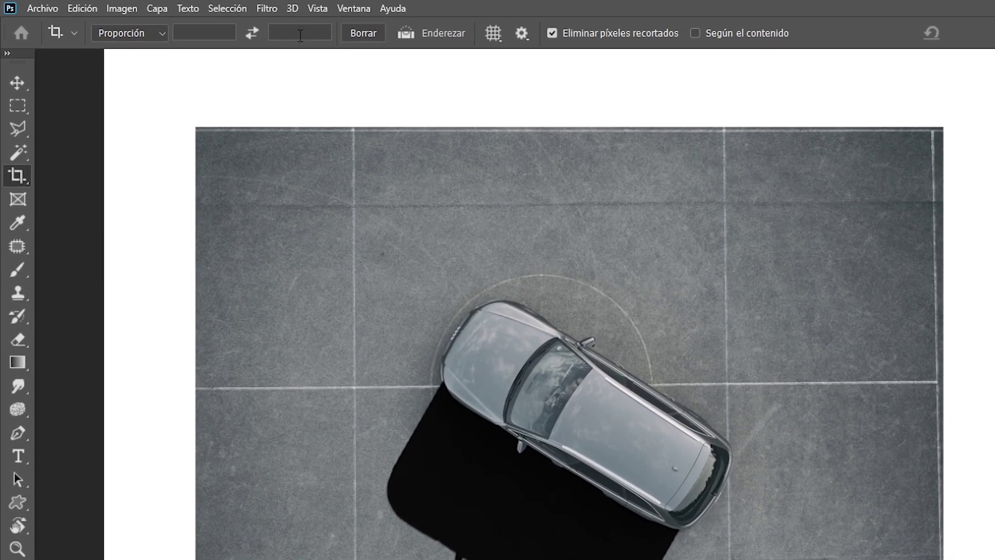
Step: Apply a Motion Blur at 56° with about 264 px distance to the black shadow
click(182, 6)
mouse_move(290, 183)
click(577, 248)
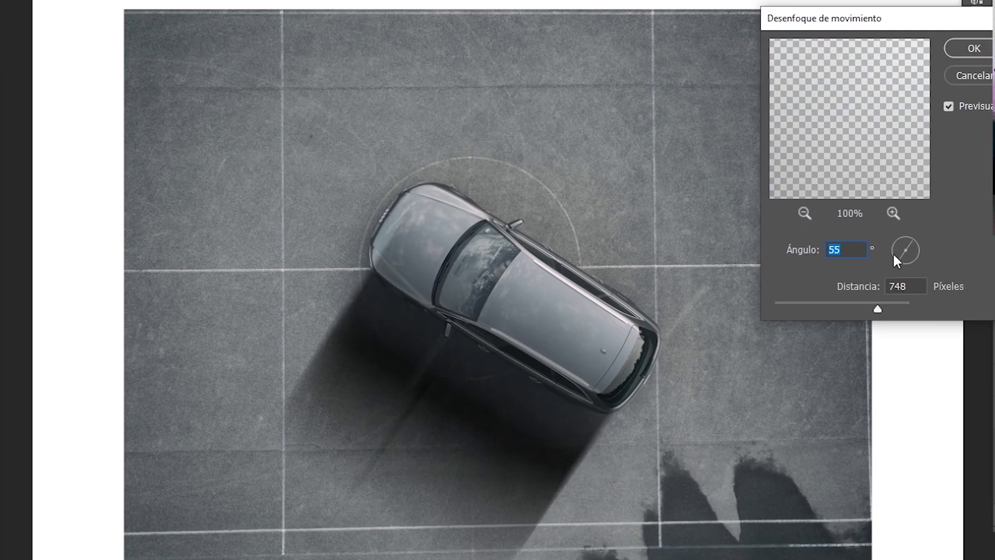
drag(904, 237, 912, 237)
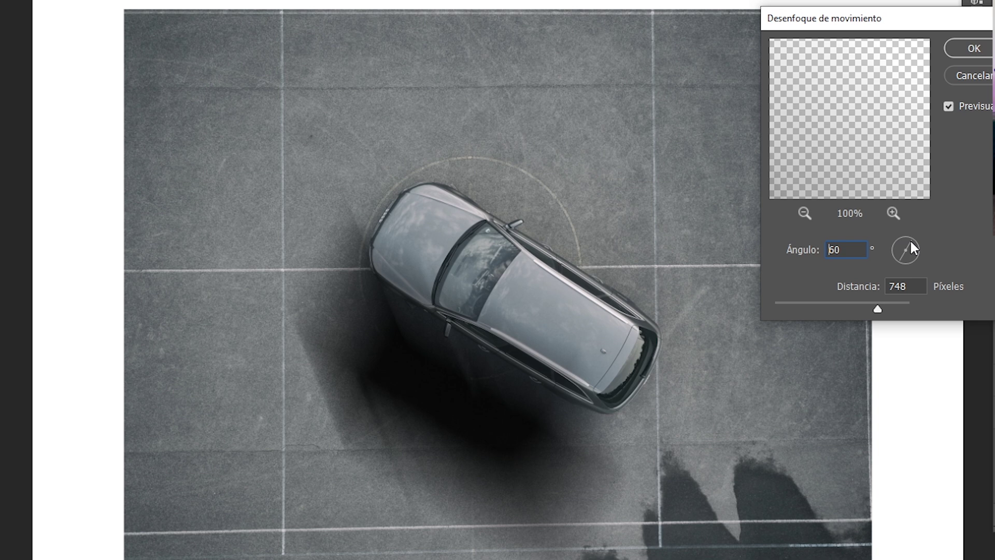
drag(913, 237, 913, 234)
mouse_move(877, 309)
mouse_down()
mouse_move(849, 307)
mouse_move(862, 309)
mouse_up()
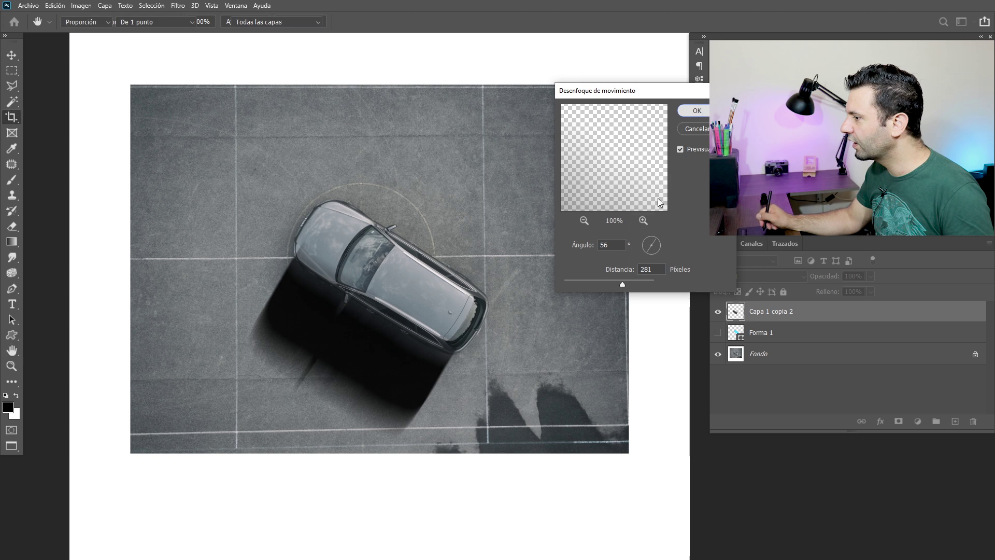
click(694, 111)
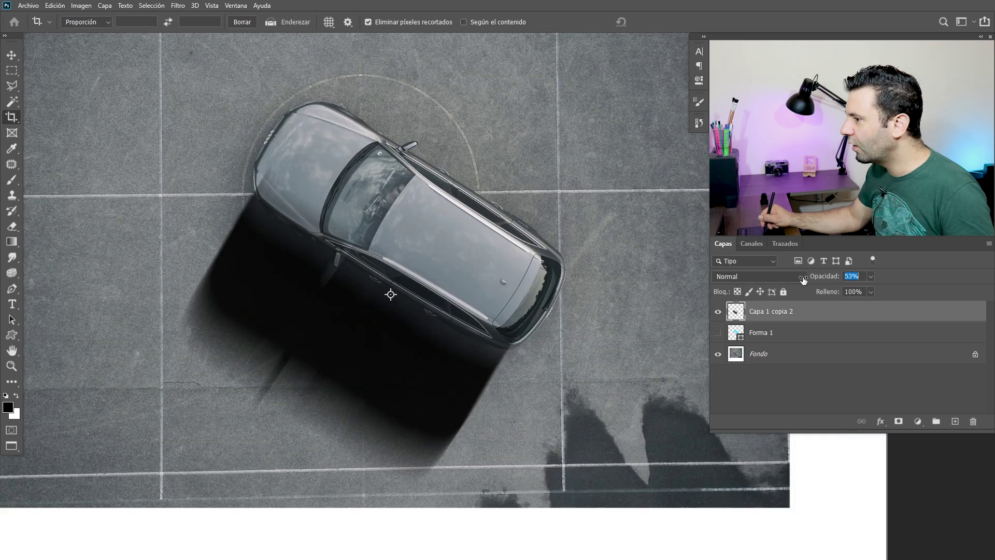
Step: Set the shadow layer to 55% opacity and apply a Gaussian Blur of about 30–43 px
drag(804, 278, 804, 279)
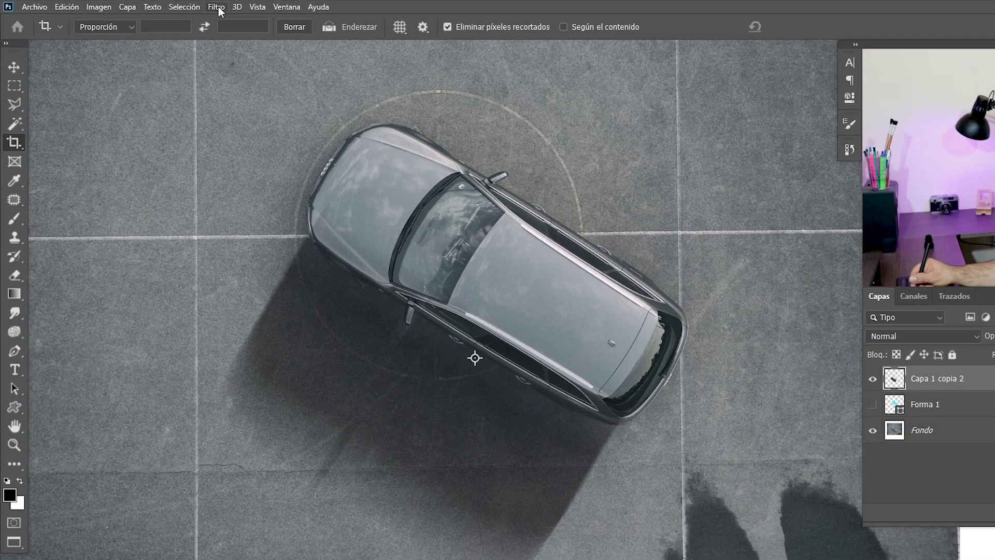
click(178, 5)
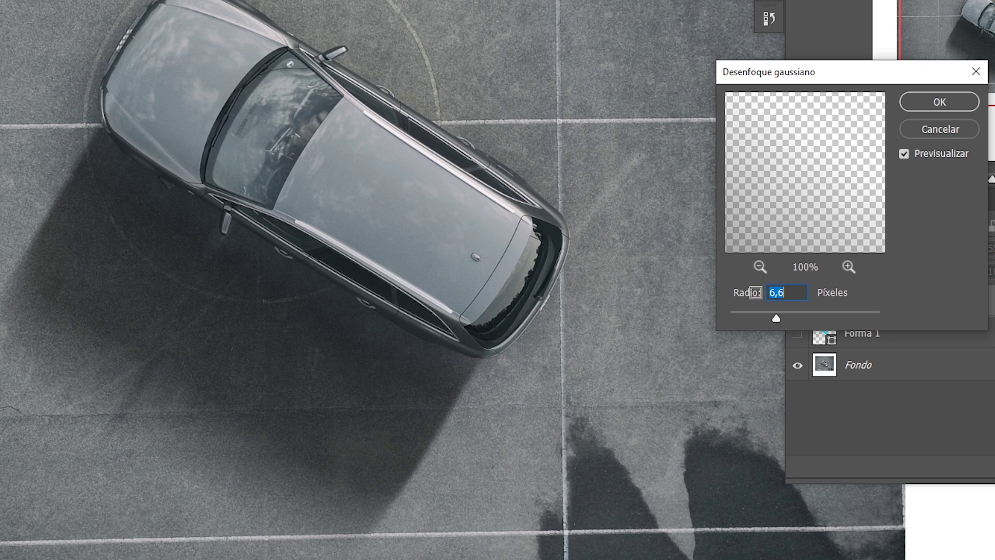
drag(790, 318, 810, 323)
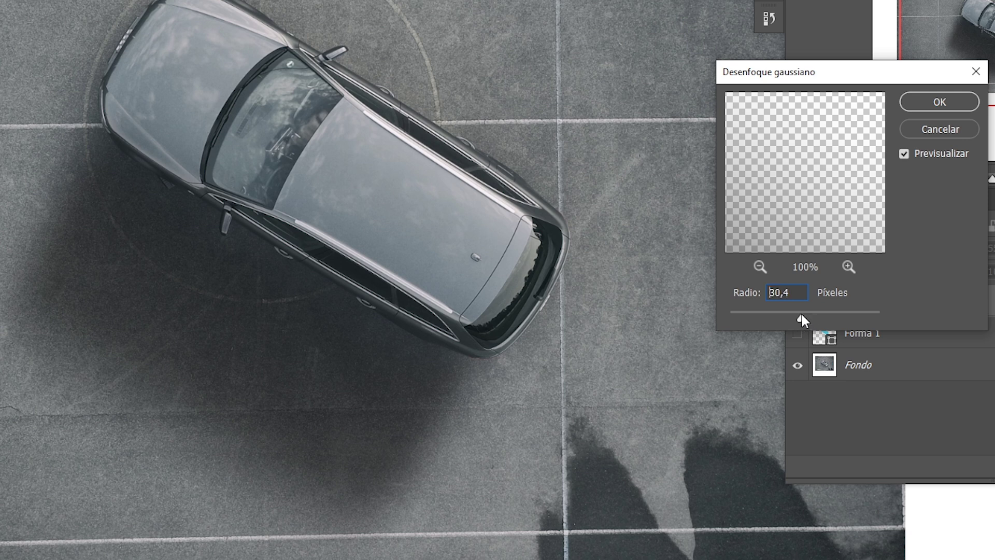
drag(803, 315, 807, 316)
click(956, 108)
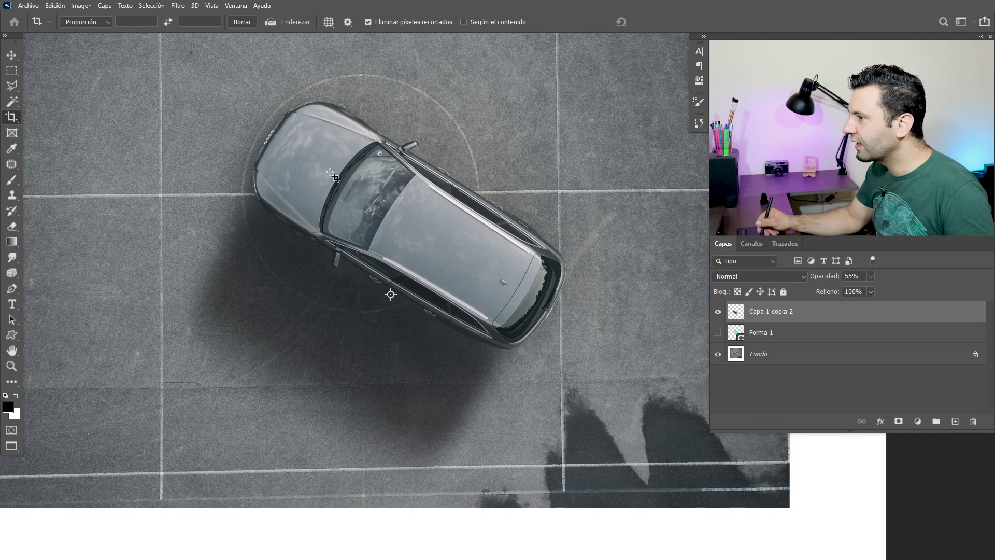
click(898, 421)
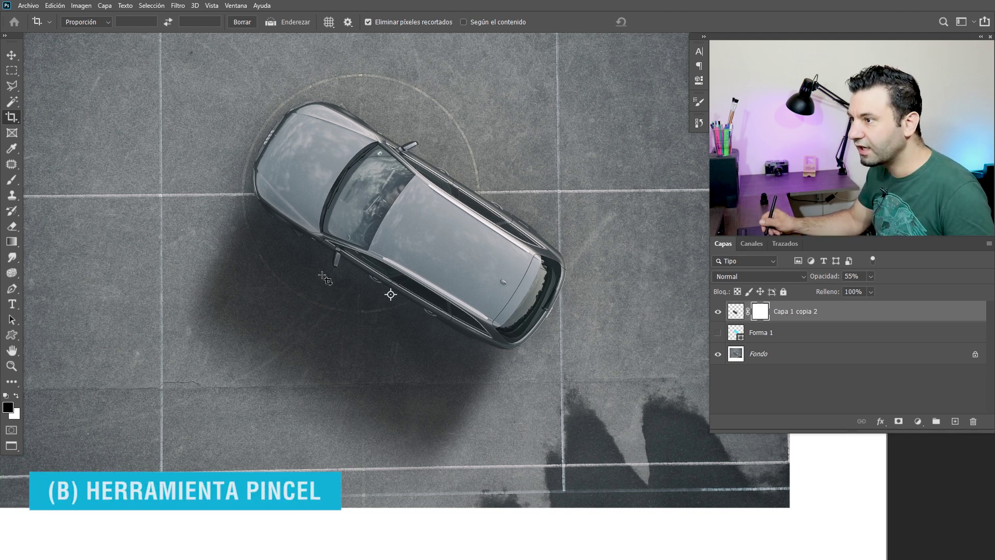
Step: Paint black with a 178 px brush on the shadow mask along the car's side
key(b)
drag(423, 245, 409, 244)
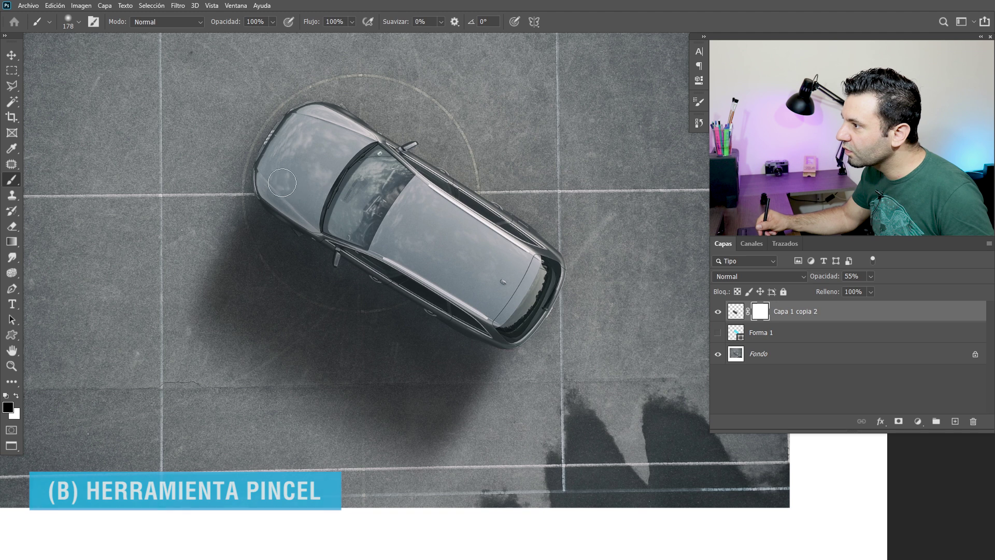
drag(273, 183, 452, 308)
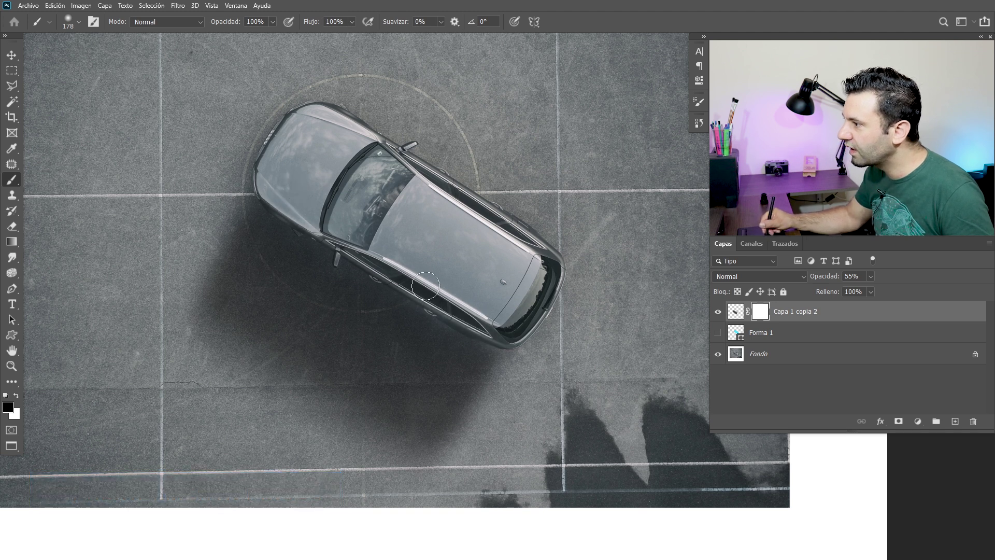
scroll(311, 283, up, 2)
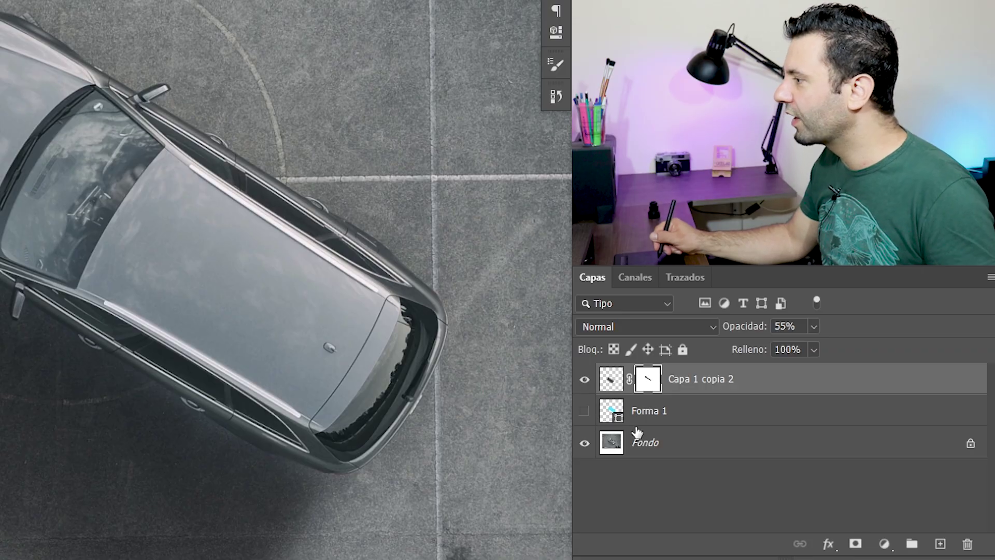
Step: Load the Forma 1 car outline as a selection and fill it black on the shadow mask
click(583, 411)
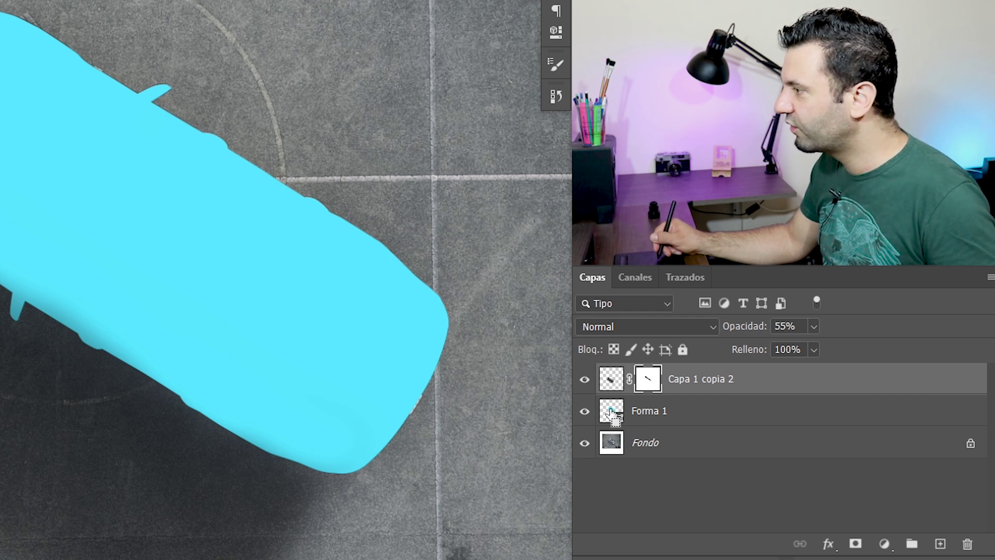
ctrl+click(611, 414)
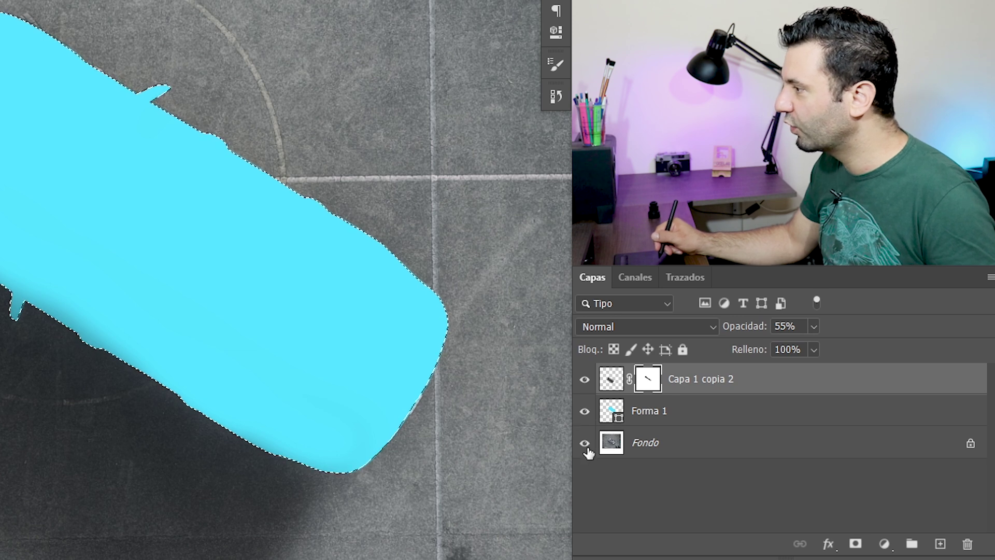
click(585, 412)
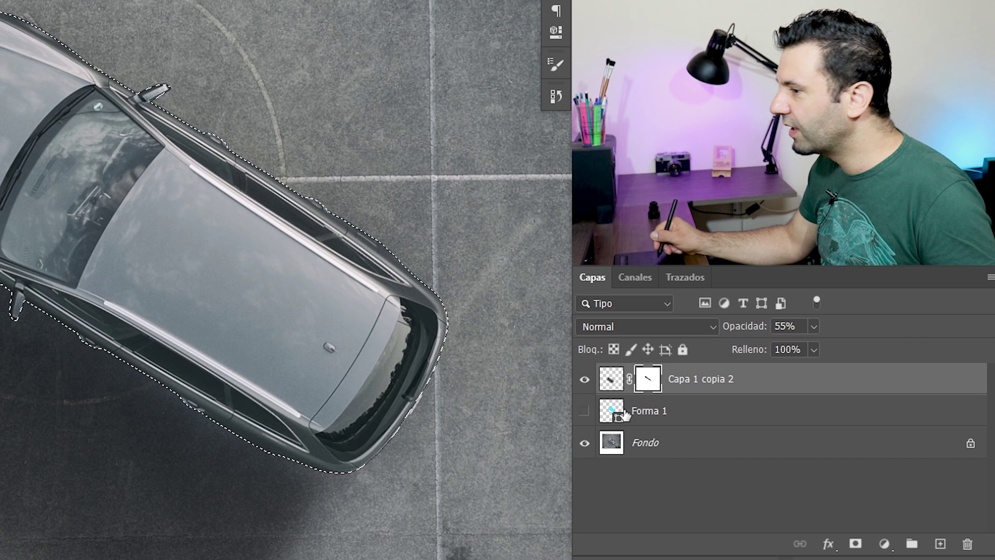
key(shift+F5)
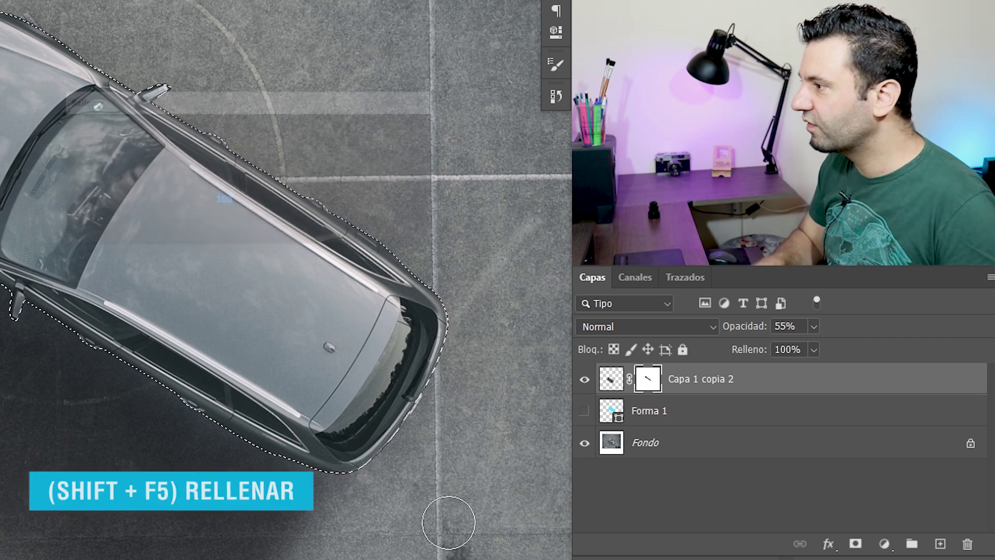
click(250, 128)
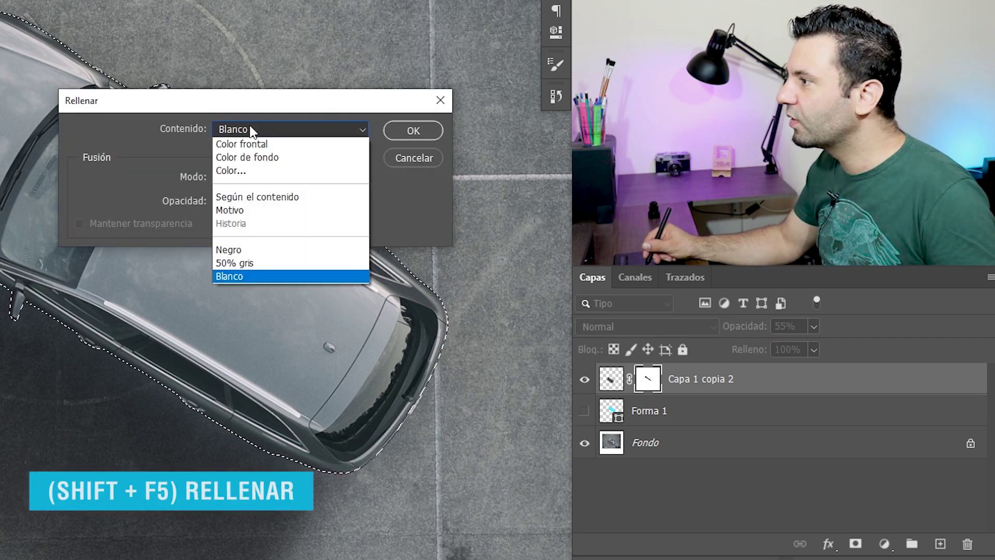
click(244, 249)
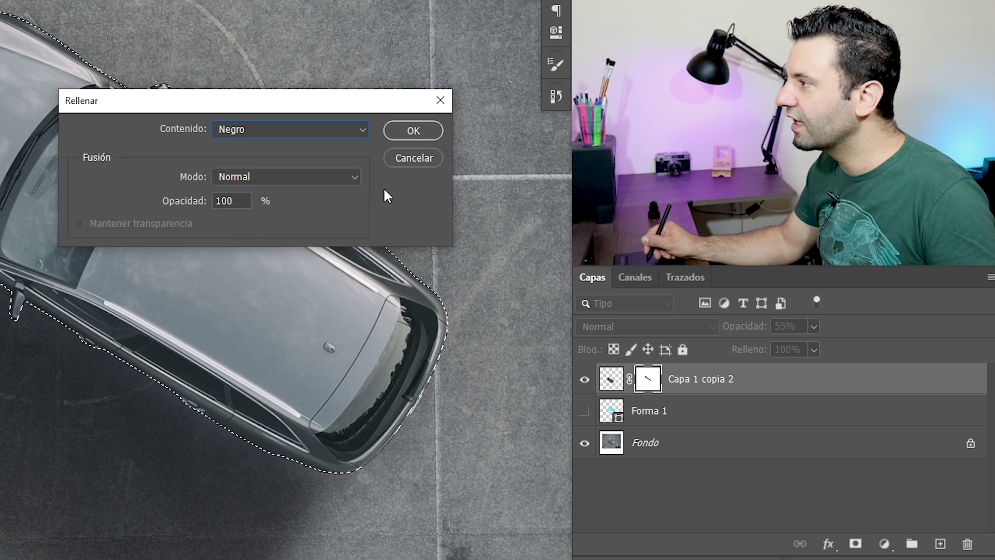
click(415, 131)
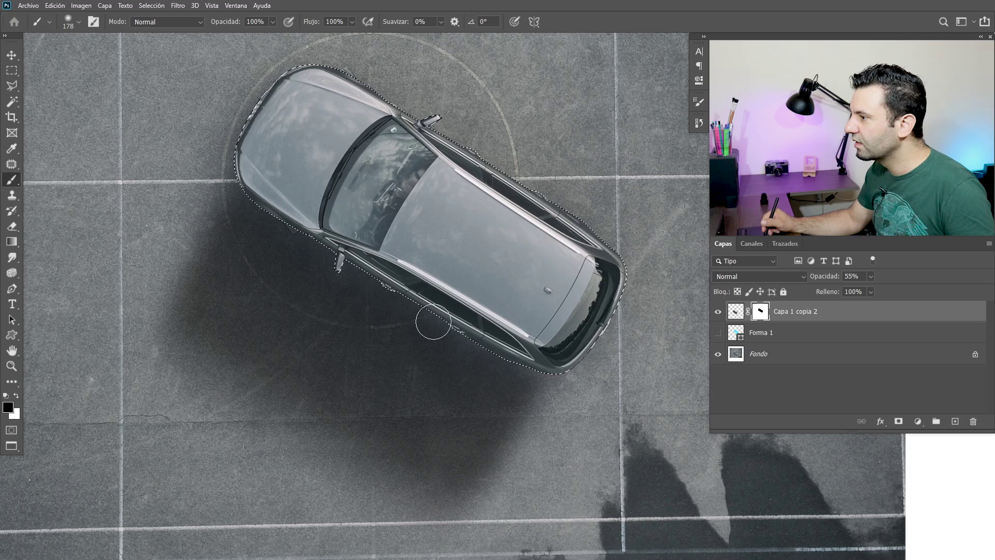
key(ctrl+d)
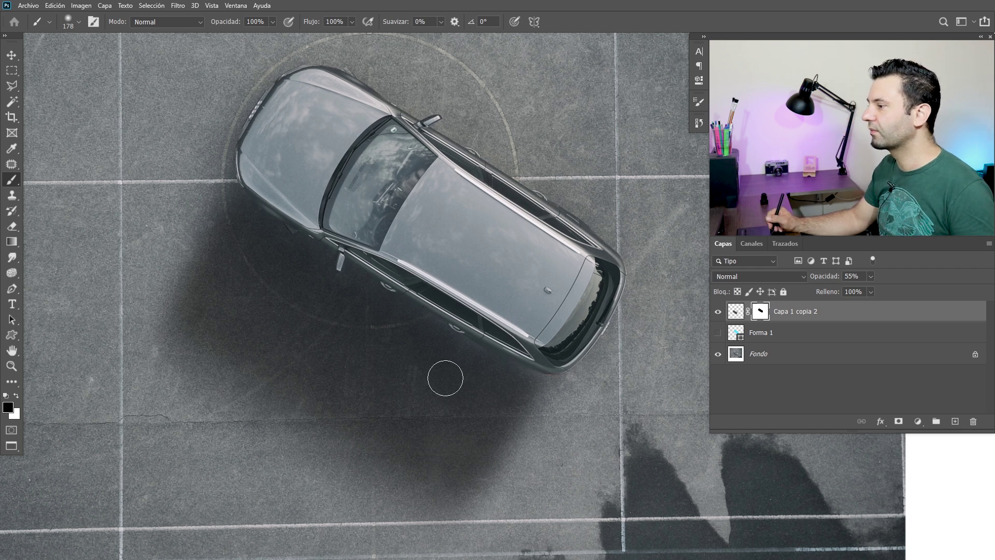
Step: Unlink the shadow layer from its mask and target the shadow's pixels
key(ctrl+minus)
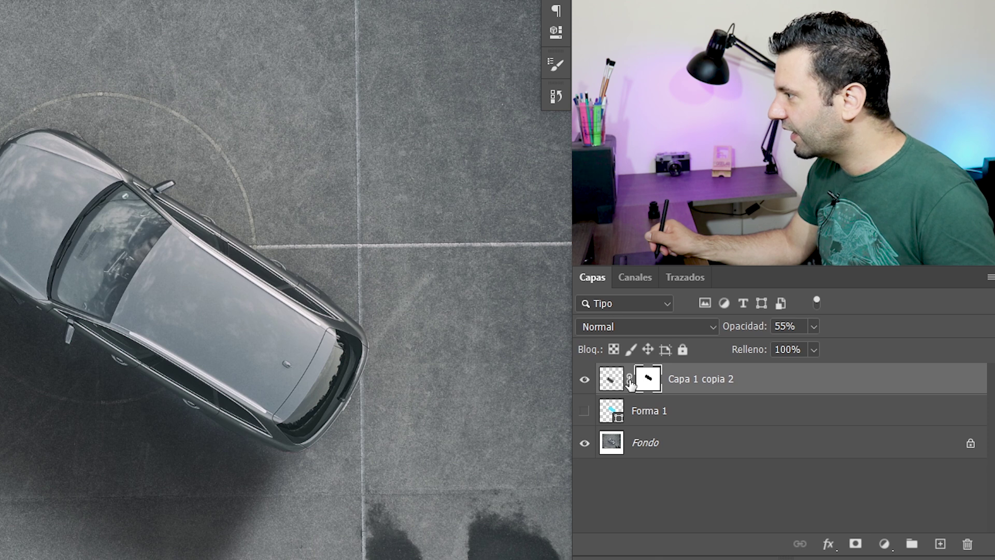
click(630, 379)
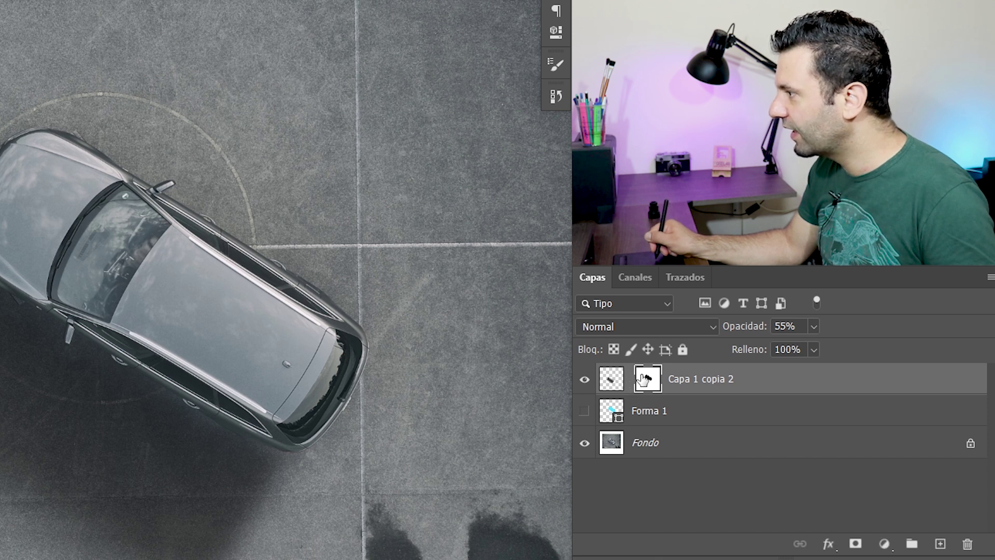
click(609, 381)
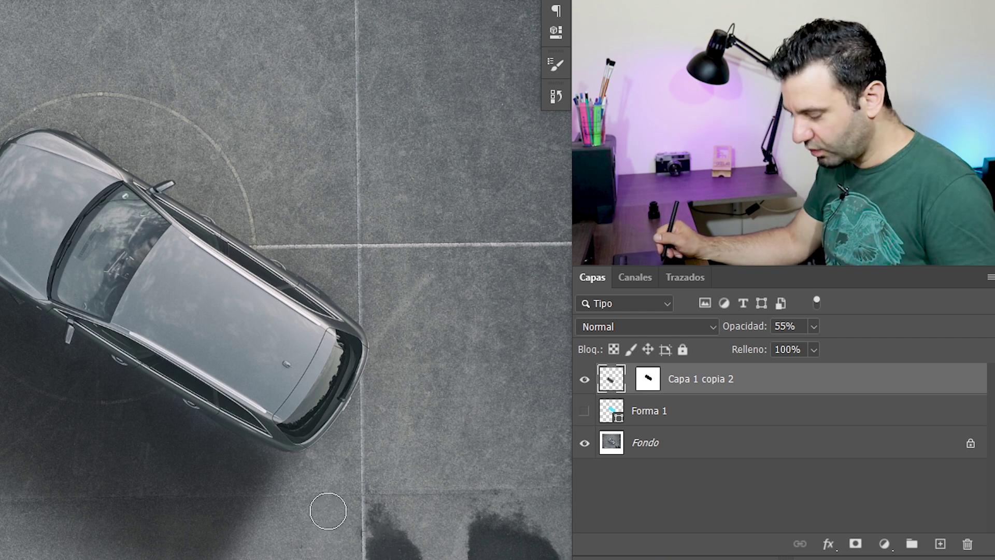
key(ctrl+t)
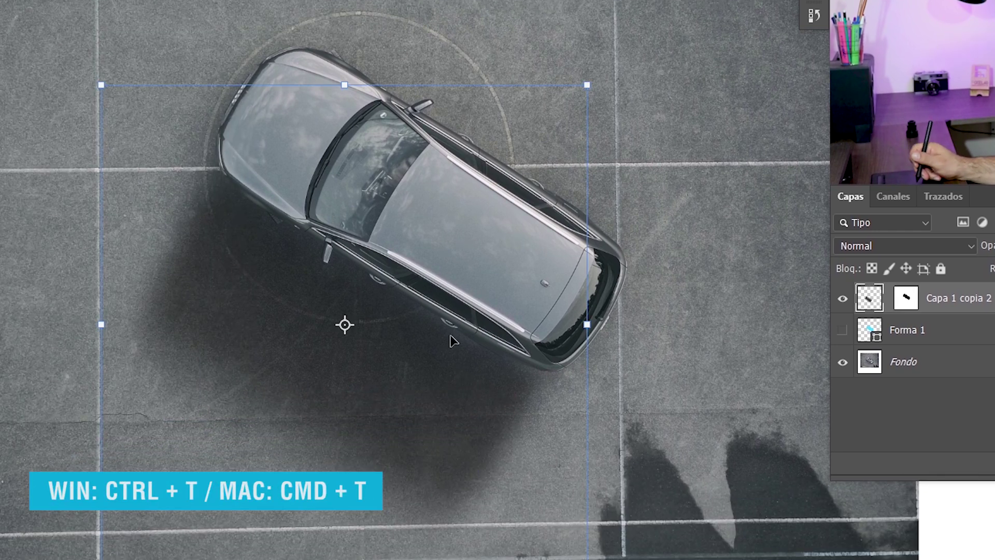
Step: Warp the shadow, stretching its lower-left corner outward, and lower its opacity to 45%
right_click(451, 346)
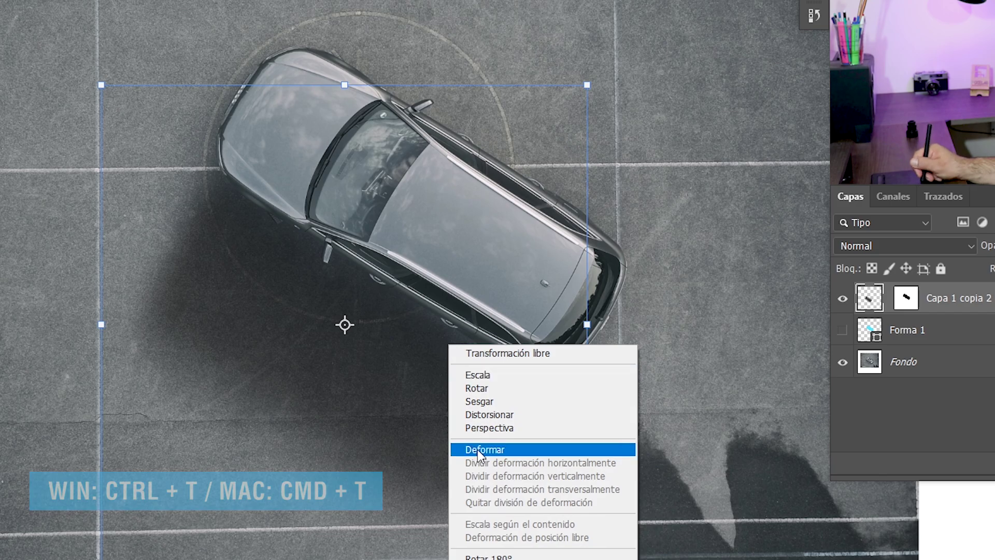
click(482, 446)
drag(509, 361, 520, 356)
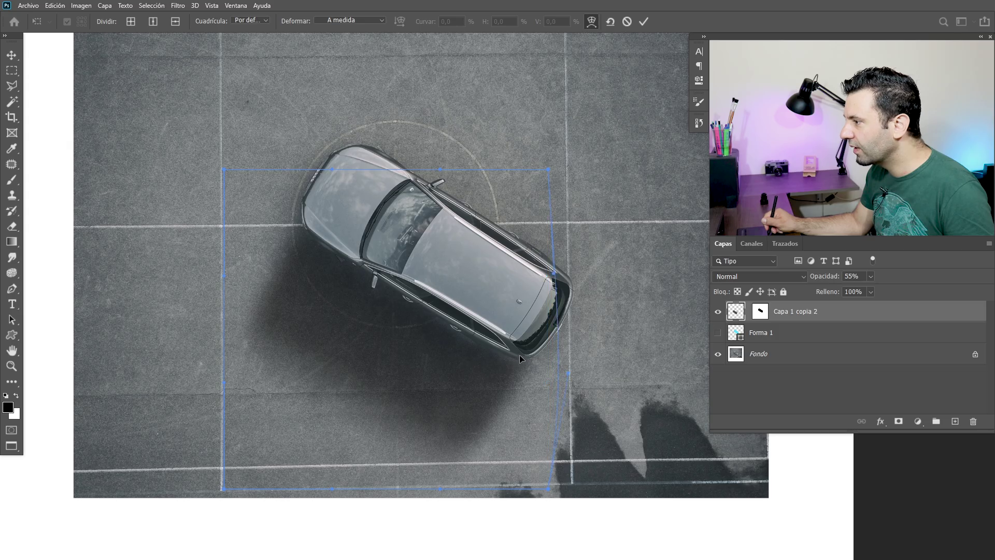
drag(332, 169, 328, 156)
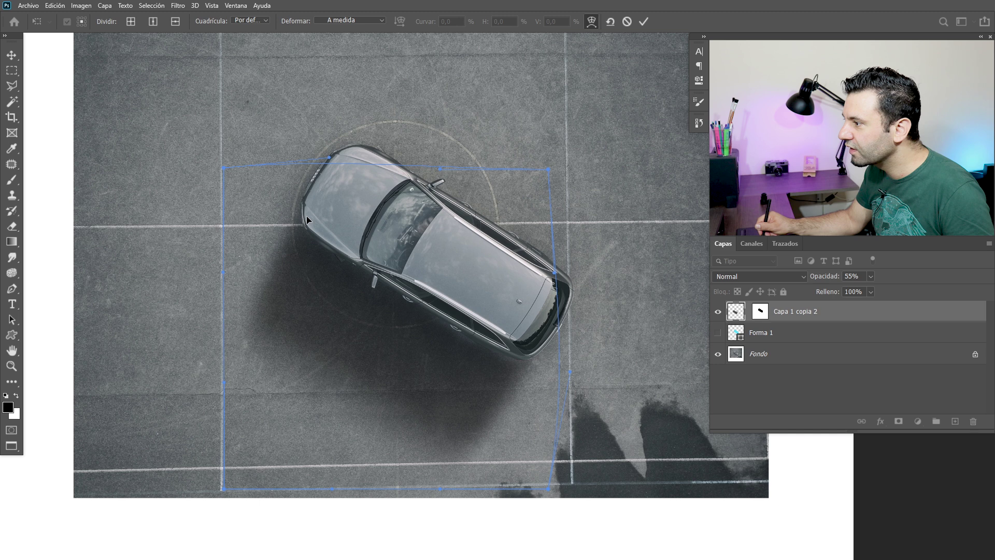
drag(220, 493, 180, 535)
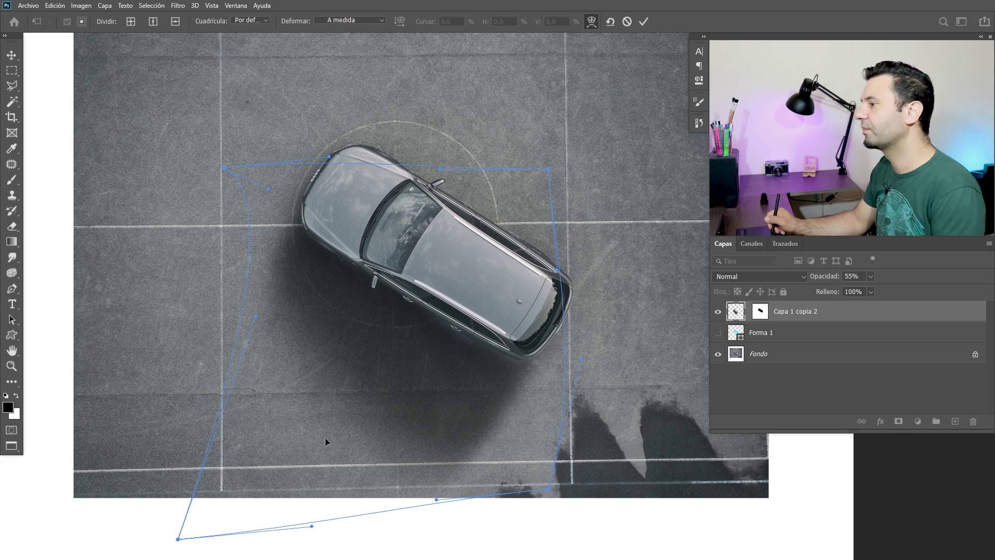
key(Return)
key(b)
drag(832, 276, 824, 279)
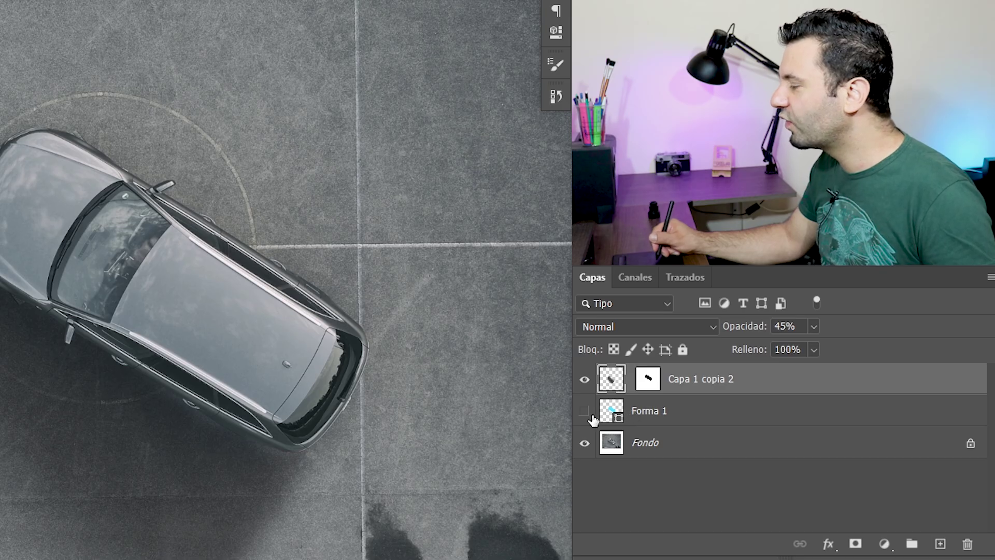
Step: Show the Forma 1 car shape and move it above the shadow layer
click(584, 410)
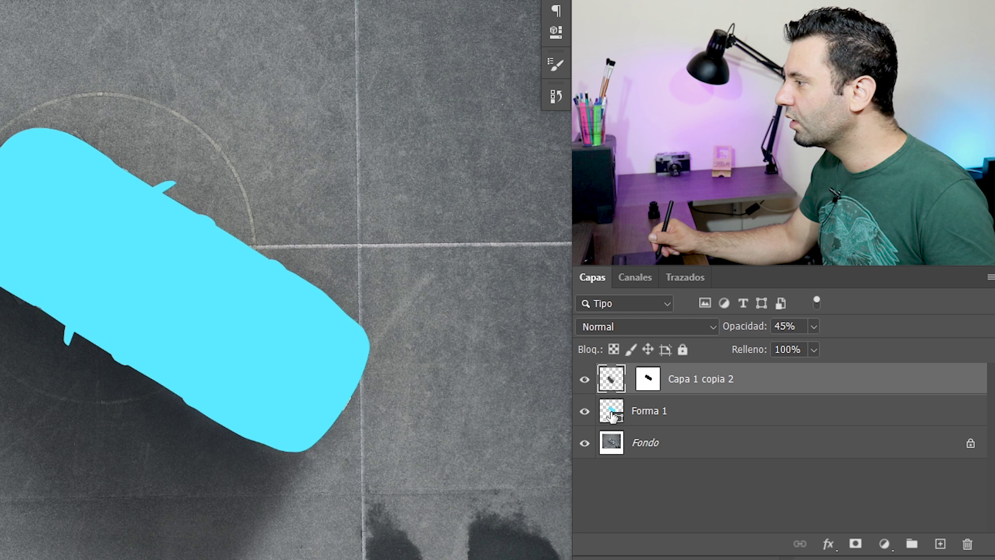
drag(612, 411, 617, 371)
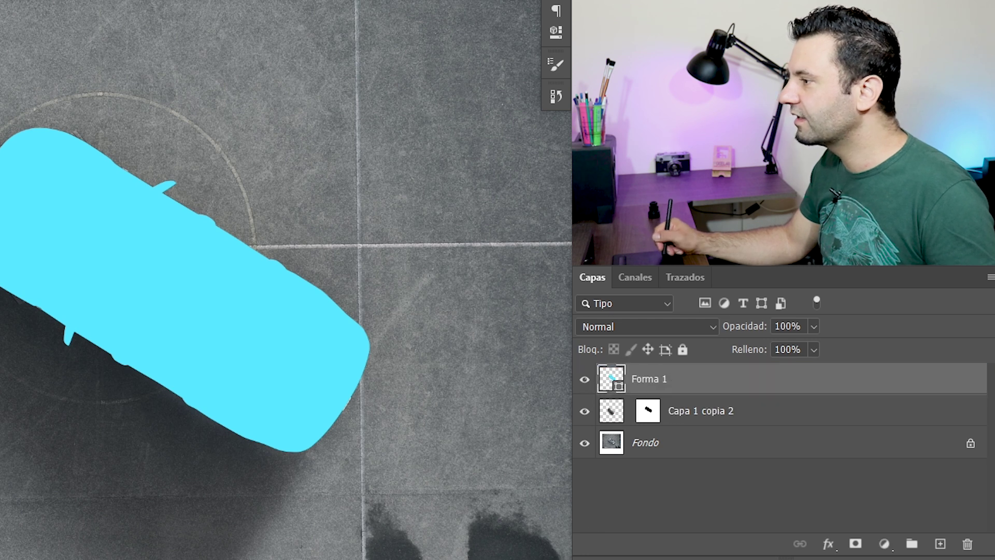
drag(276, 347, 373, 388)
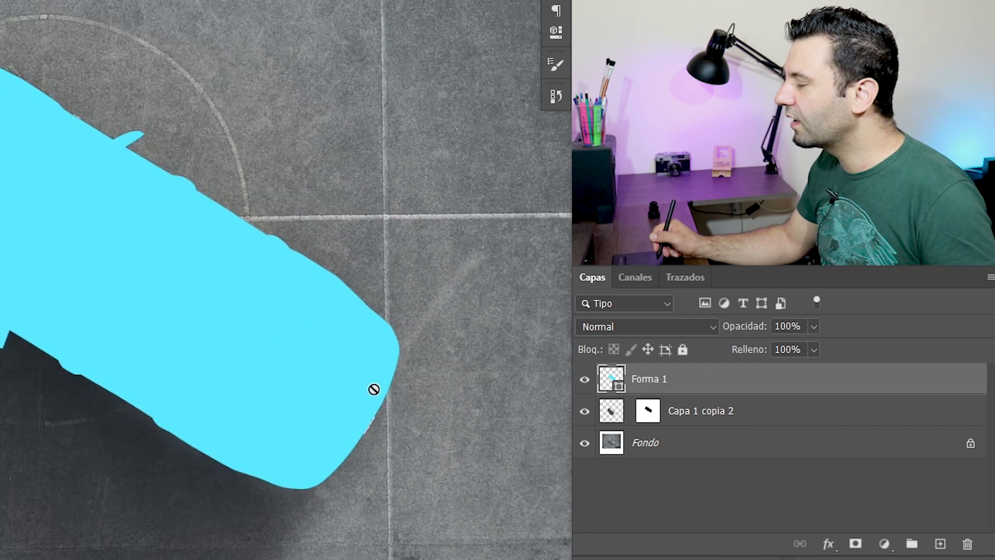
Step: Change Forma 1's fill to a deep saturated blue and set its blend mode to Color
double_click(608, 381)
click(730, 398)
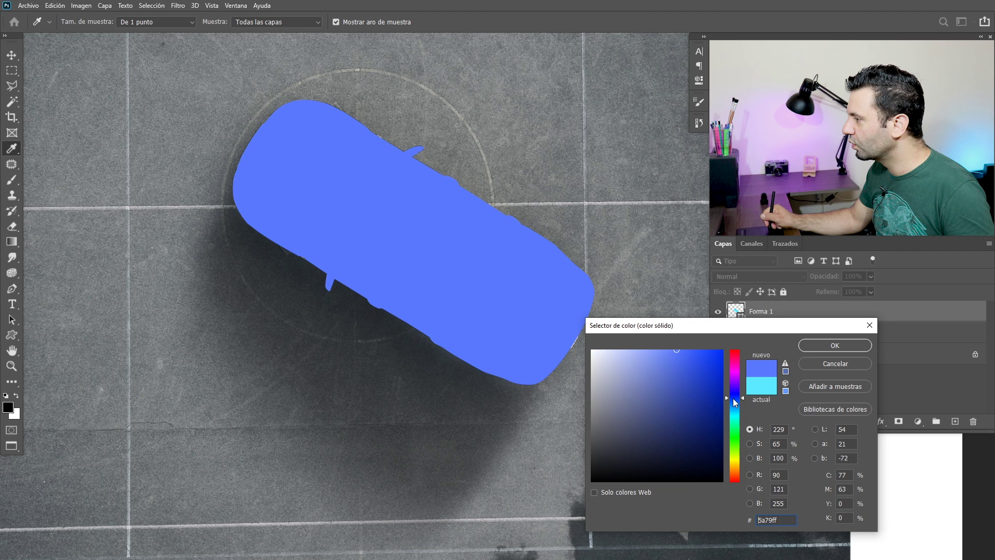
click(716, 362)
click(824, 344)
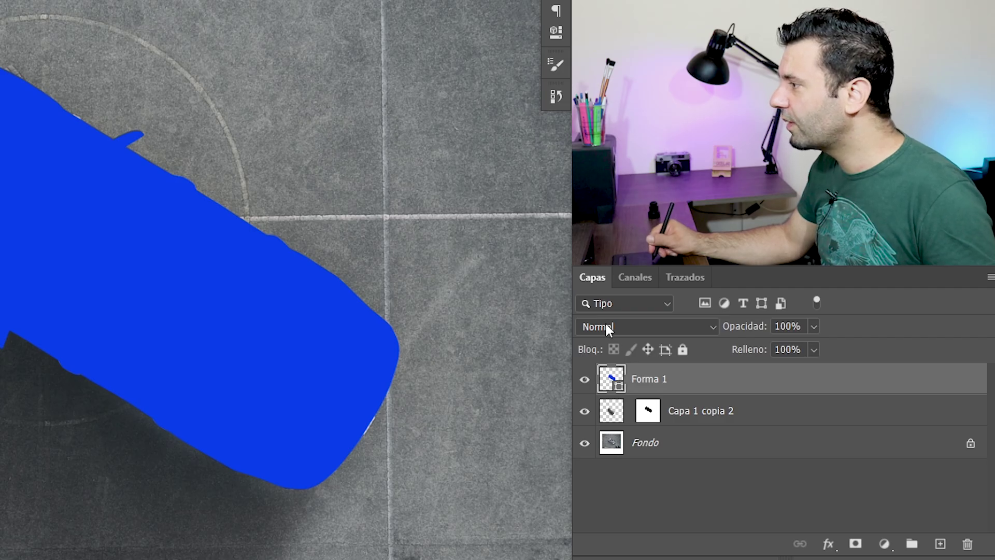
click(605, 321)
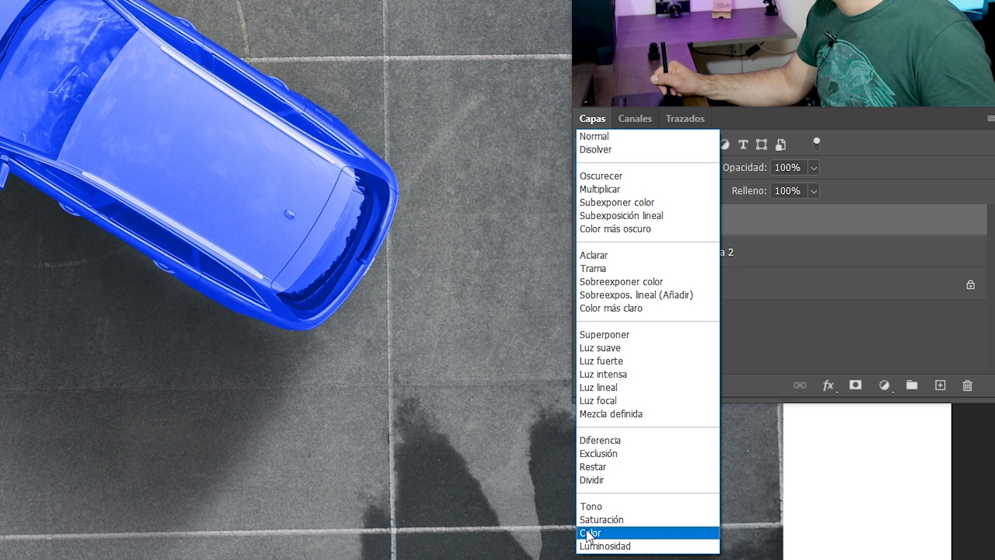
click(588, 533)
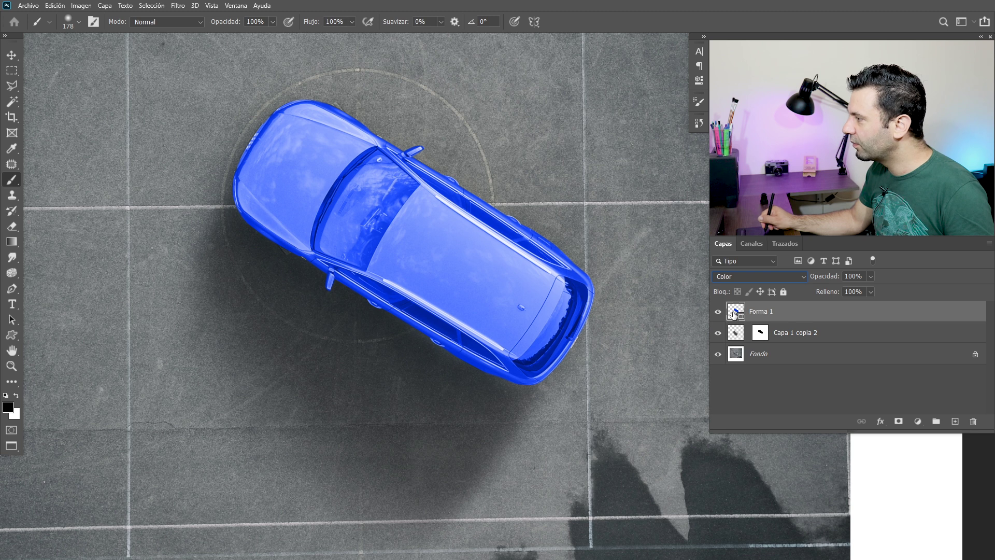
double_click(733, 311)
Step: Darken Forma 1's fill to a deep navy blue (#142977)
click(698, 415)
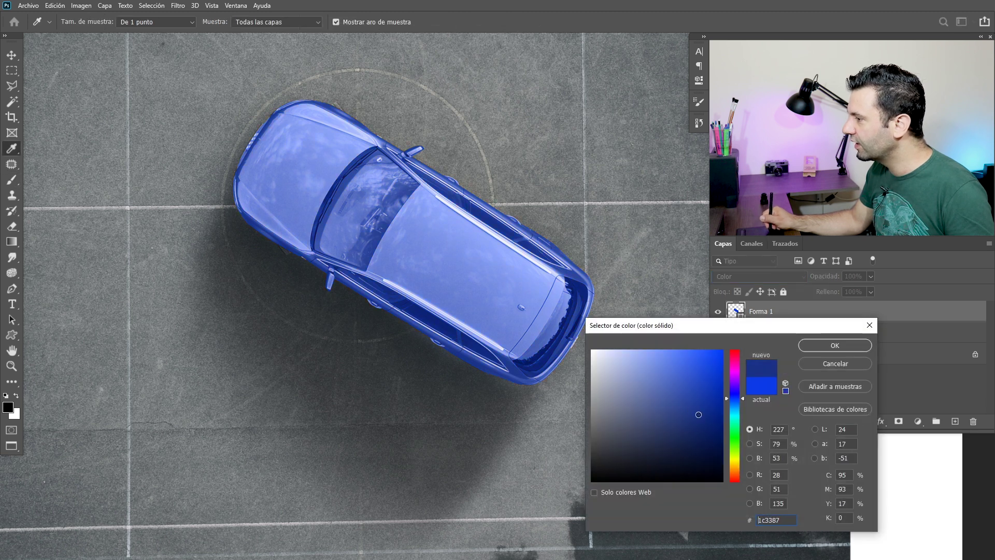
click(700, 420)
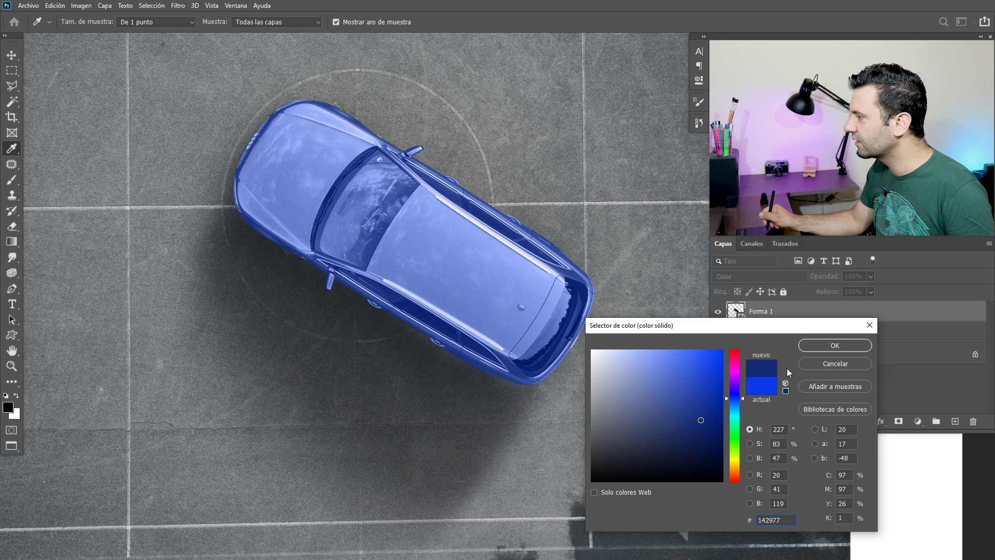
click(810, 346)
key(b)
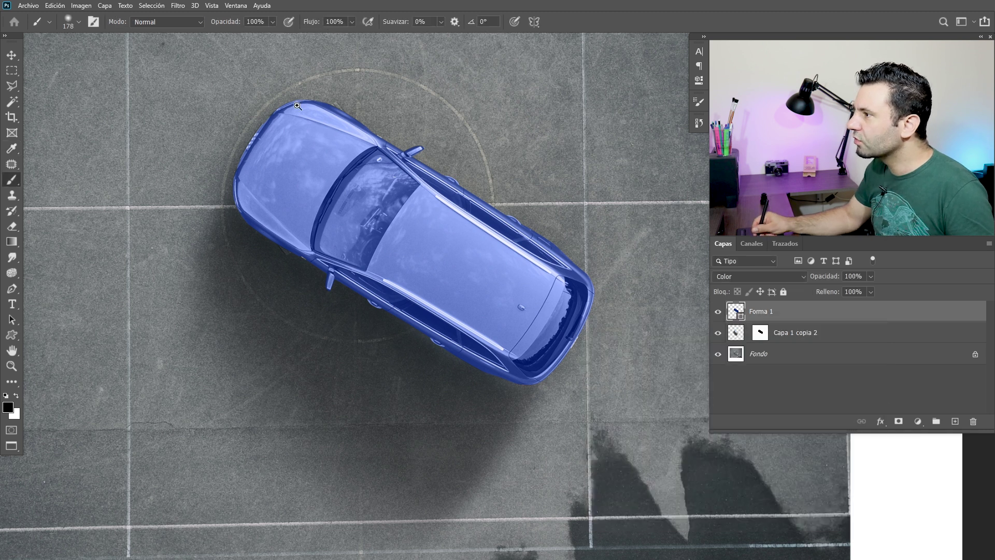
scroll(365, 99, up, 5)
scroll(365, 99, down, 5)
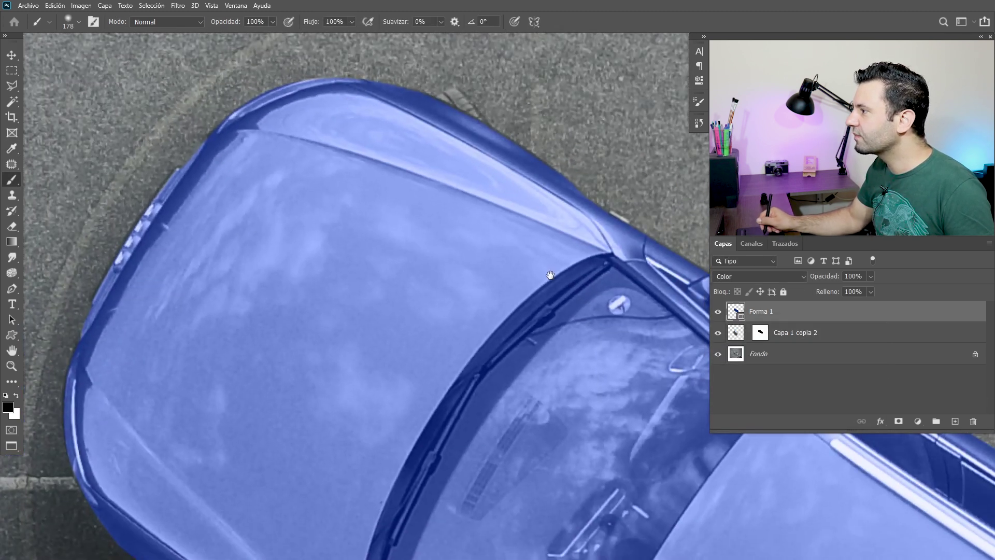
scroll(413, 275, up, 5)
drag(413, 275, 408, 273)
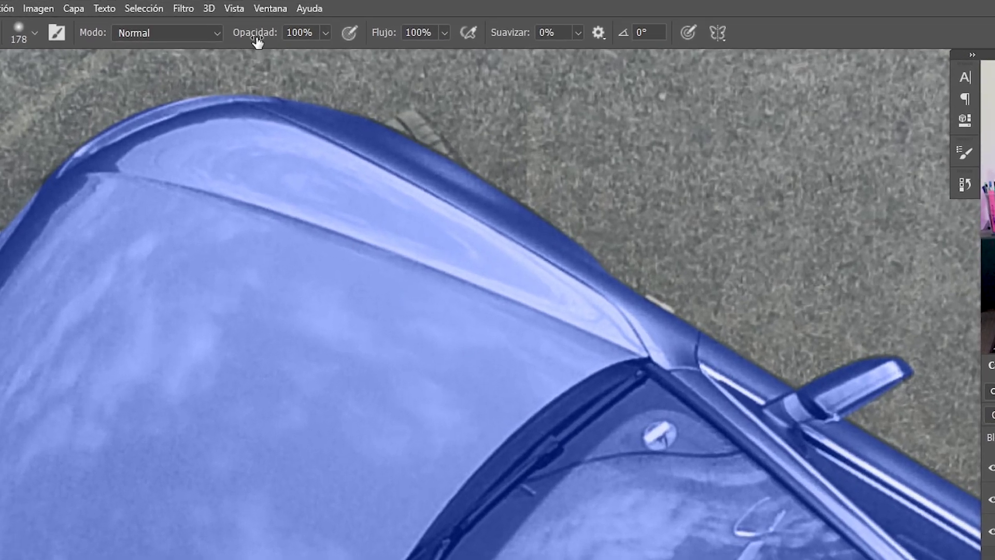
Step: Set the shape mask's feather to 3,2 px in the Properties panel
click(269, 10)
click(290, 528)
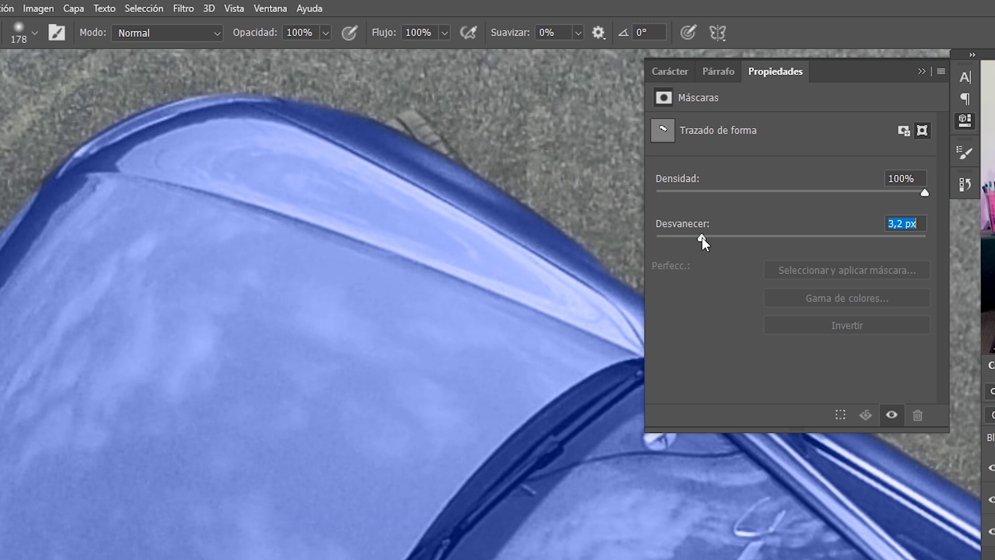
click(694, 255)
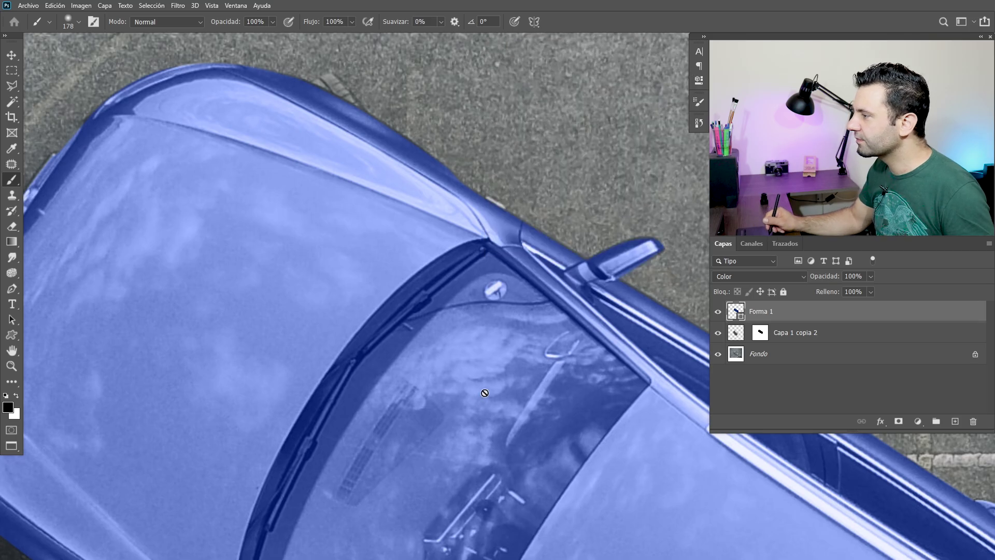
key(ctrl+minus)
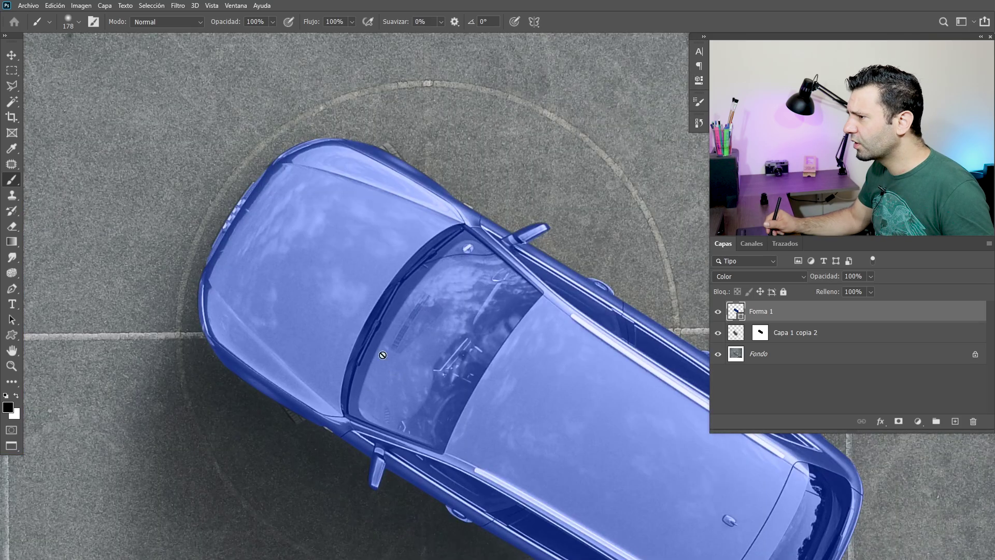
scroll(382, 344, right, 3)
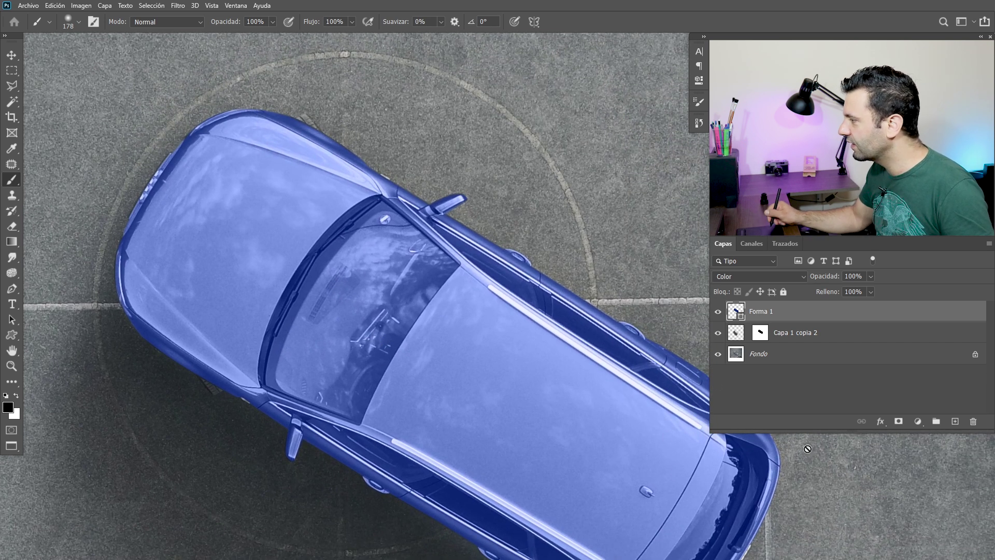
Step: Add a mask to Forma 1 and paint black over the windshield to remove the blue
click(899, 420)
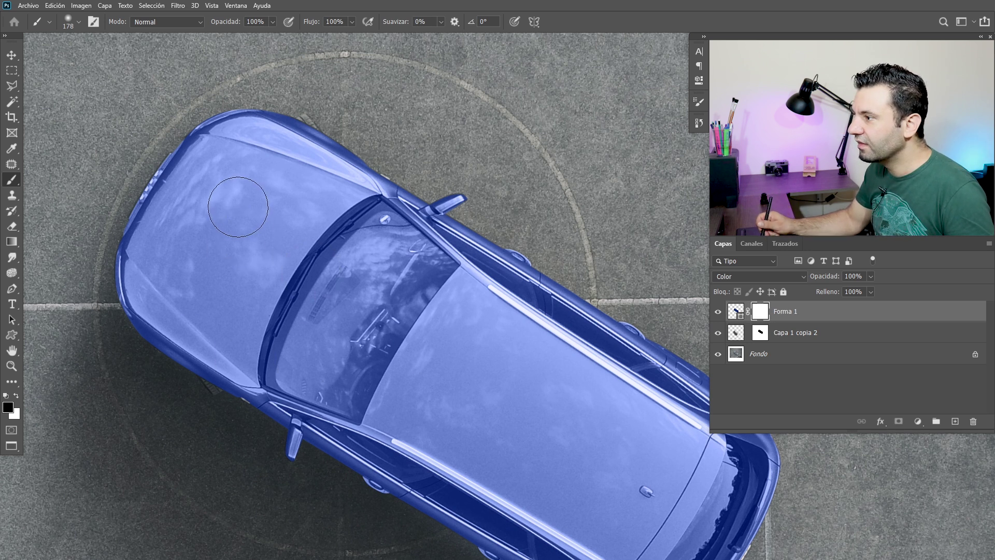
right_click(250, 212)
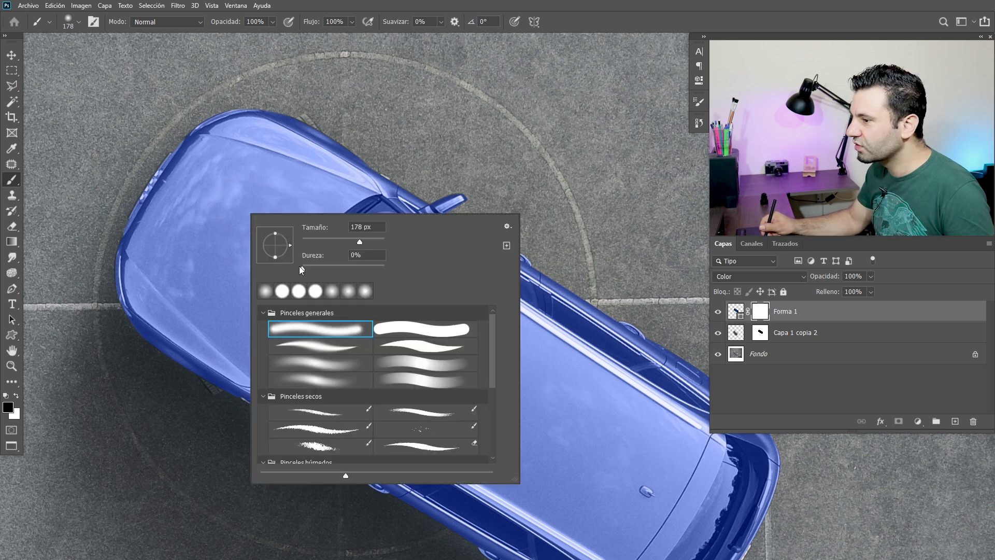
click(8, 406)
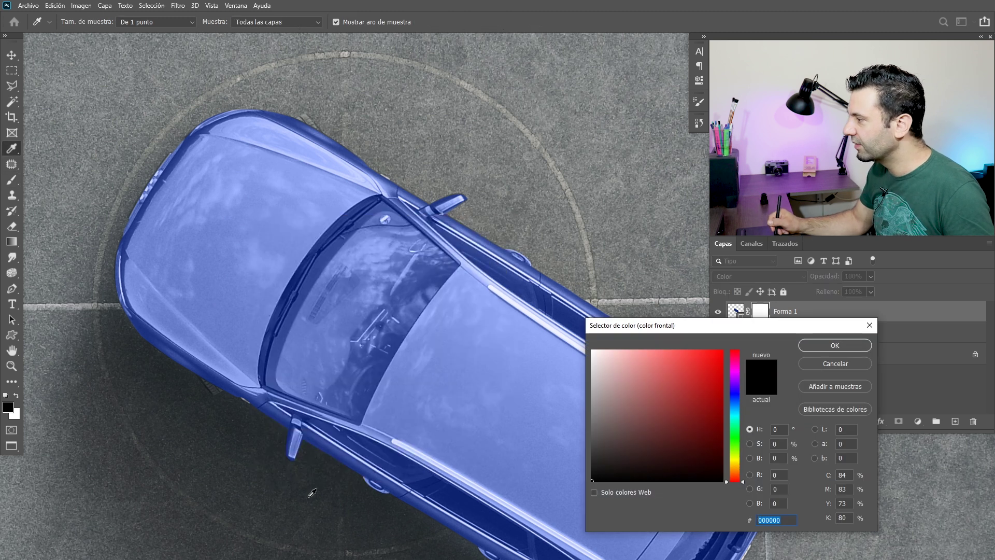
key(Return)
scroll(338, 321, up, 3)
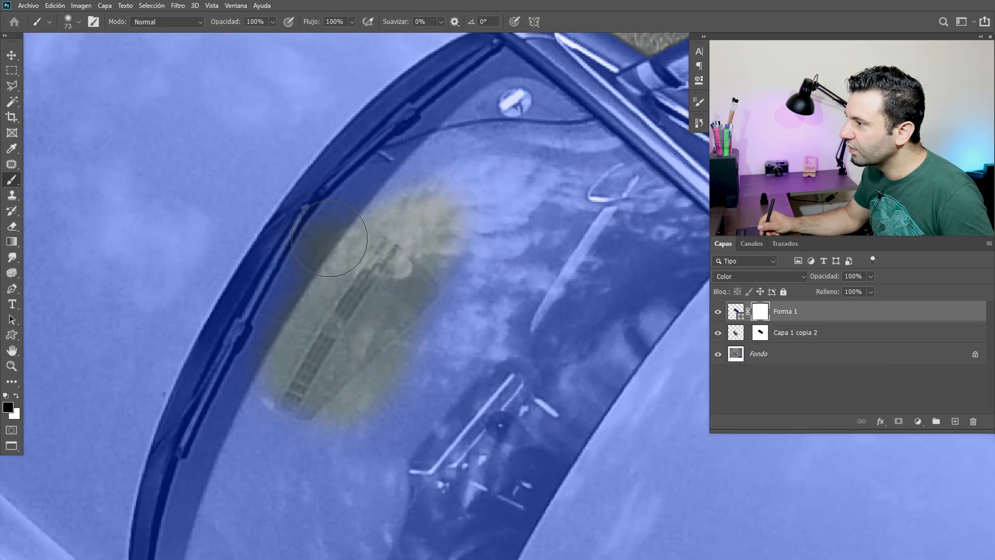
mouse_move(320, 275)
mouse_down()
mouse_move(471, 137)
mouse_move(518, 259)
mouse_move(544, 249)
mouse_up()
mouse_move(217, 441)
mouse_down()
mouse_move(347, 337)
mouse_move(333, 400)
mouse_move(422, 322)
mouse_move(455, 356)
mouse_up()
mouse_move(527, 364)
mouse_down()
mouse_move(429, 379)
mouse_move(363, 374)
mouse_up()
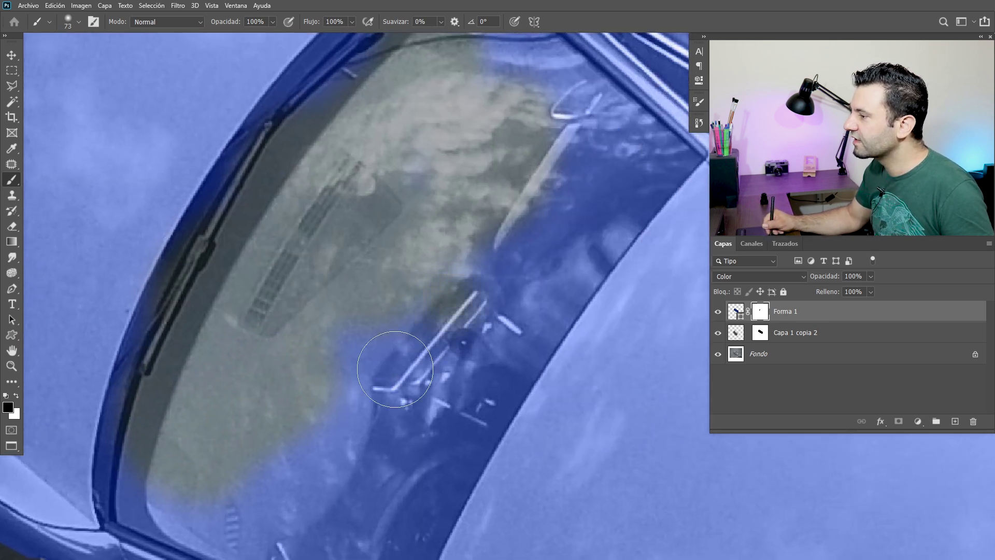
drag(579, 265, 445, 381)
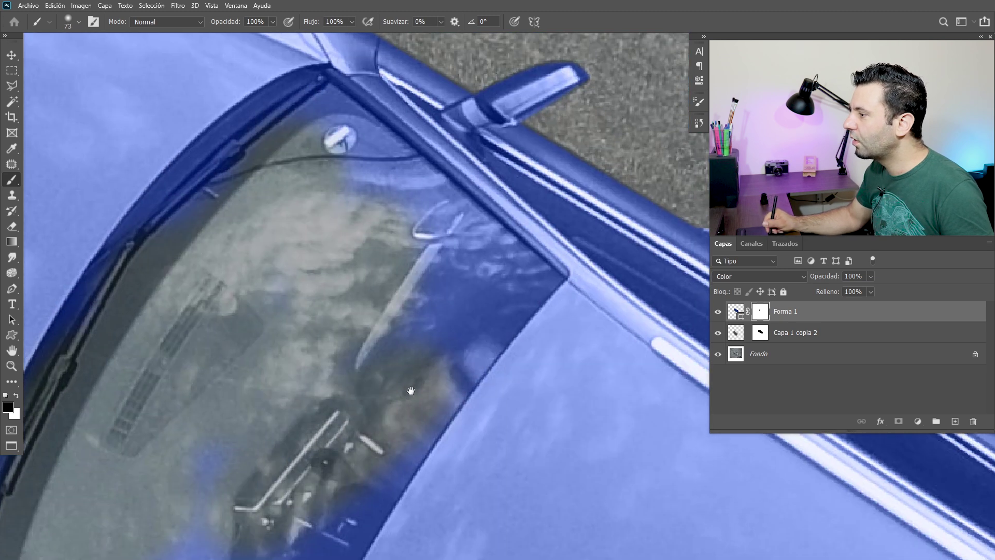
key(bracketleft)
key(bracketleft)
key(bracketleft)
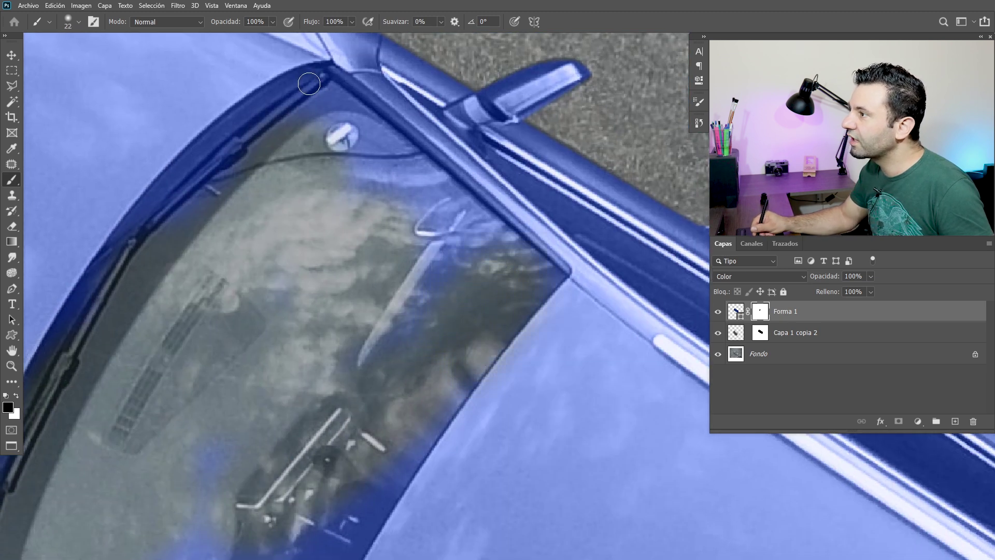
drag(275, 101, 546, 273)
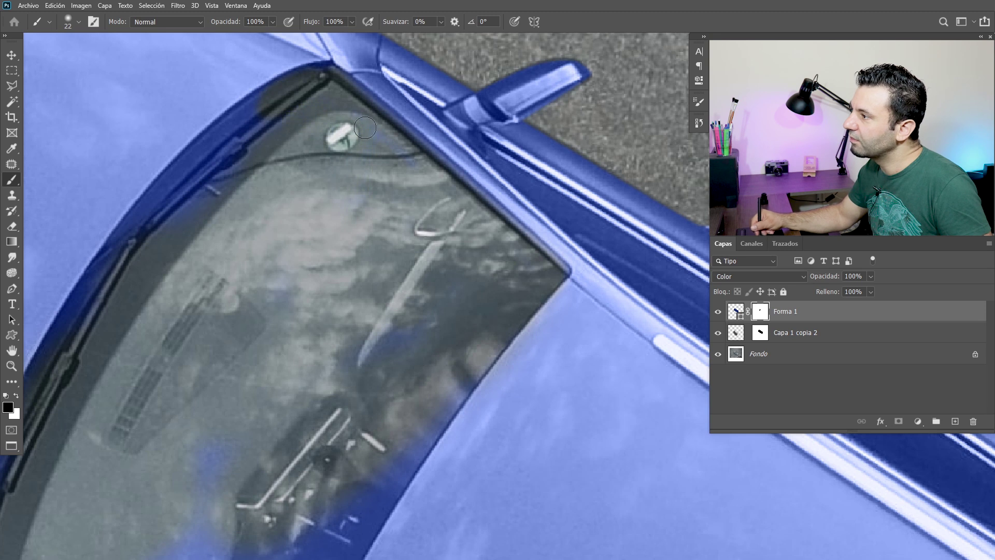
Step: Paint the blue out of the window base near the side mirror
key(bracketright)
key(bracketright)
scroll(259, 234, down, 5)
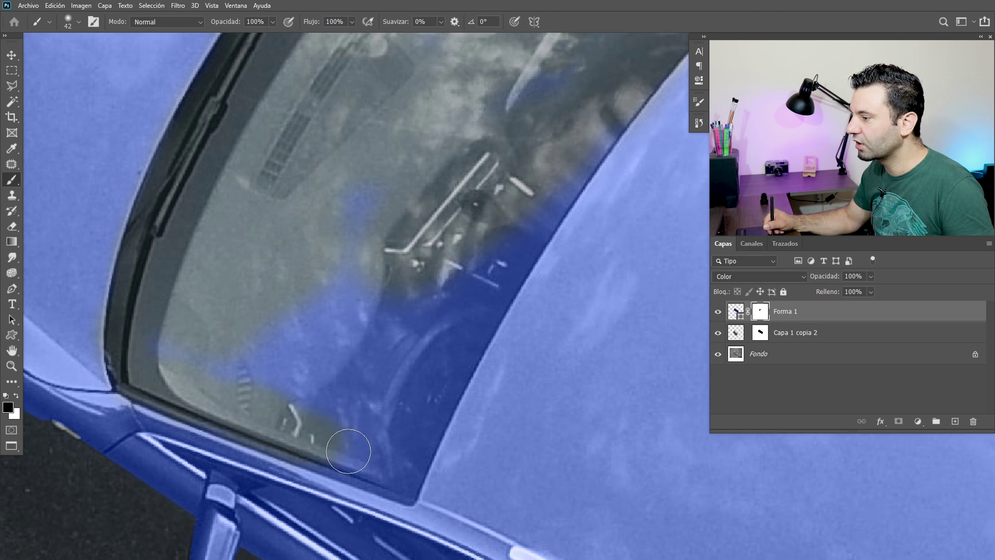
scroll(265, 247, up, 3)
scroll(265, 247, right, 3)
key(bracketleft)
key(bracketleft)
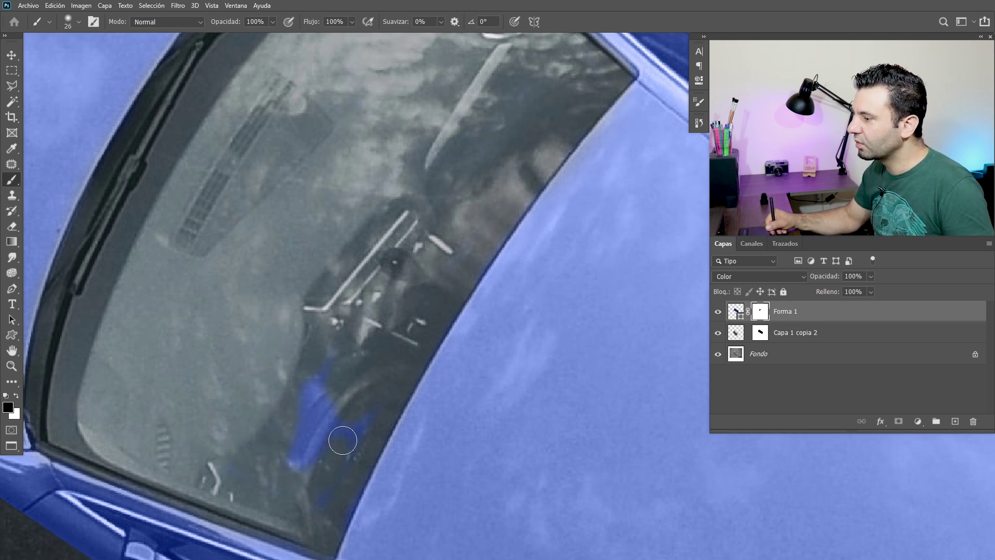
key(ctrl+minus)
key(ctrl+minus)
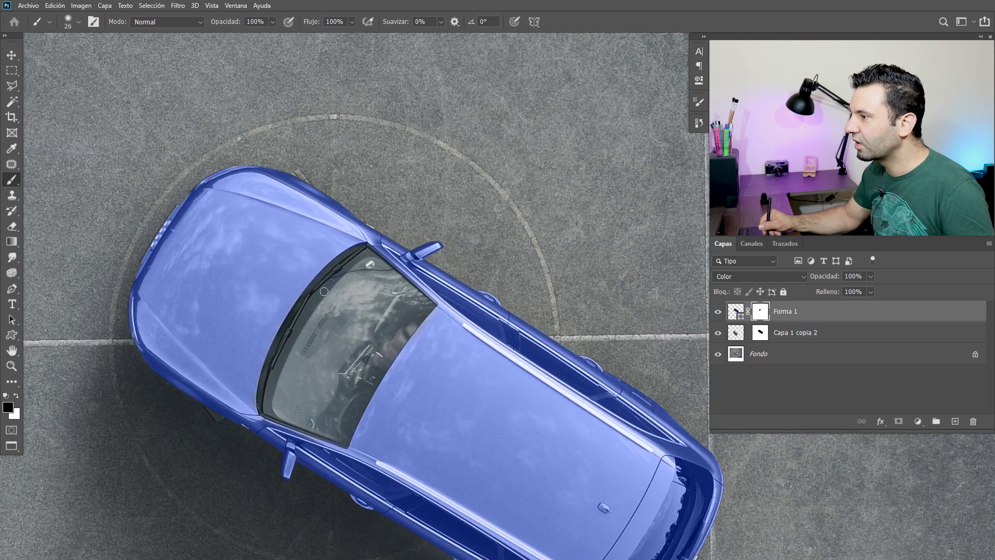
scroll(266, 322, down, 3)
drag(267, 322, 318, 326)
drag(186, 181, 306, 230)
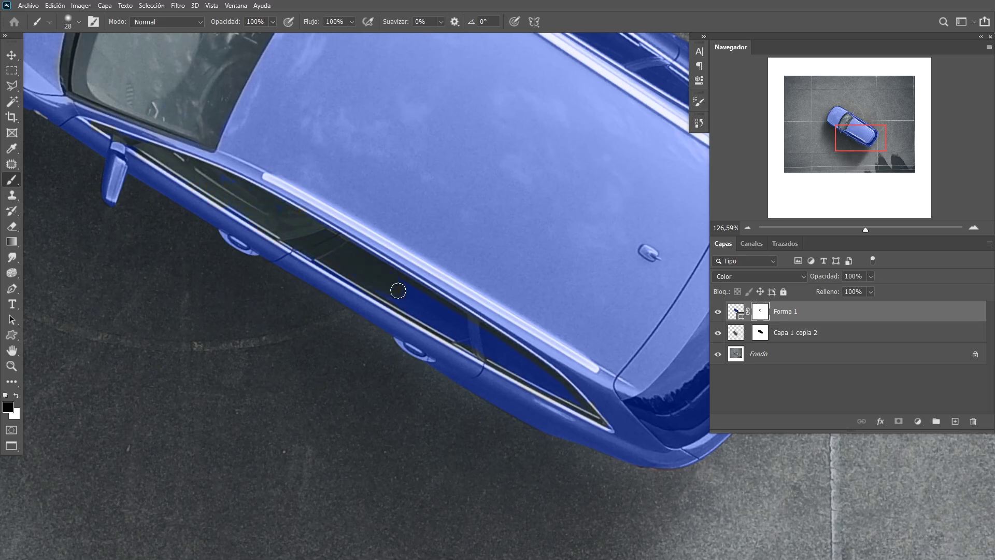
Step: Clear the blue from the rear and narrow side window edges with a very small brush
drag(538, 378, 312, 346)
scroll(396, 366, up, 3)
key(bracketleft)
key(bracketleft)
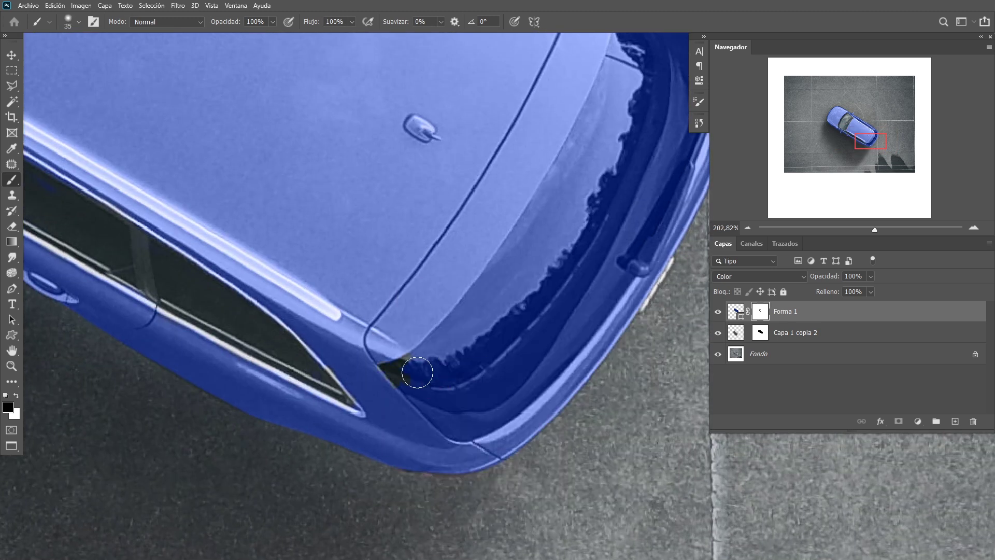
scroll(417, 372, up, 4)
scroll(417, 372, left, 4)
scroll(458, 268, down, 3)
scroll(457, 268, right, 3)
key(ctrl+z)
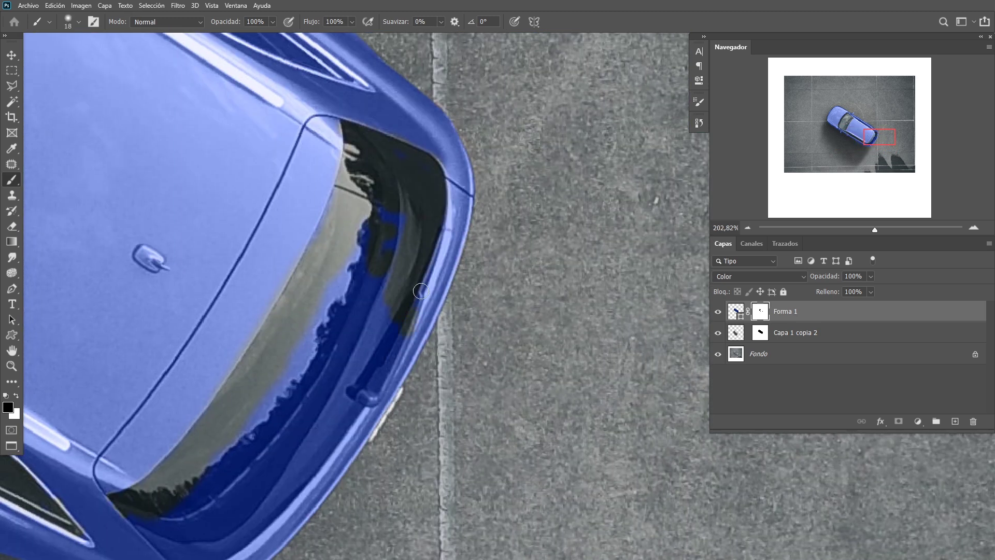
scroll(350, 334, up, 2)
scroll(527, 372, up, 3)
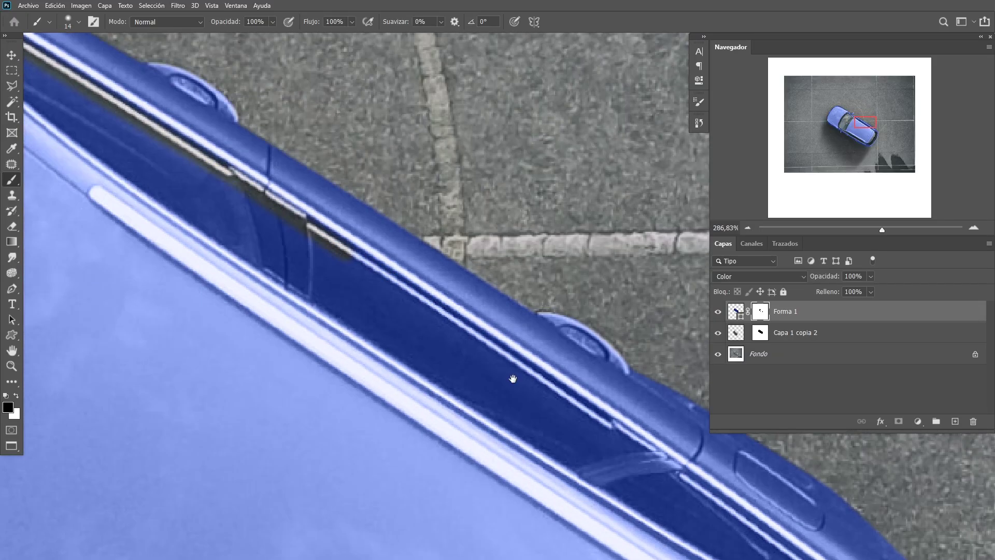
key(bracketleft)
key(bracketleft)
key(bracketleft)
key(x)
scroll(244, 207, up, 4)
scroll(243, 207, left, 4)
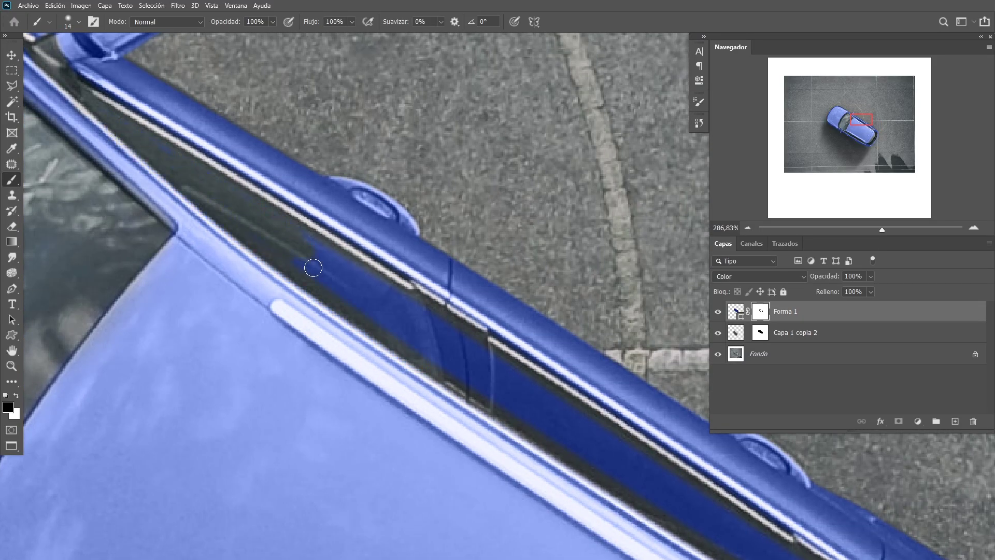
scroll(392, 320, down, 3)
scroll(393, 320, right, 3)
key(bracketleft)
key(bracketleft)
key(bracketleft)
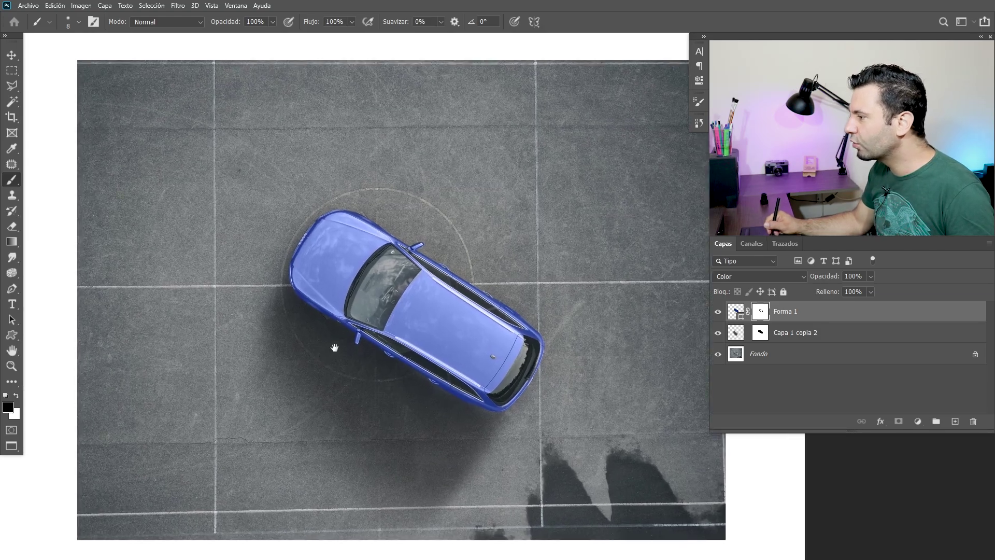
drag(318, 367, 371, 344)
scroll(388, 317, up, 3)
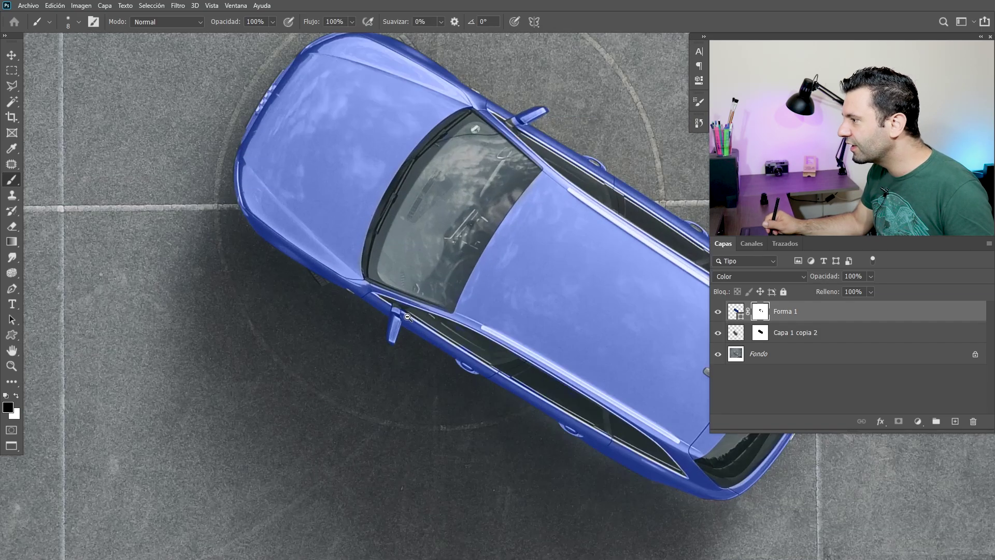
scroll(388, 317, down, 3)
scroll(370, 358, down, 1)
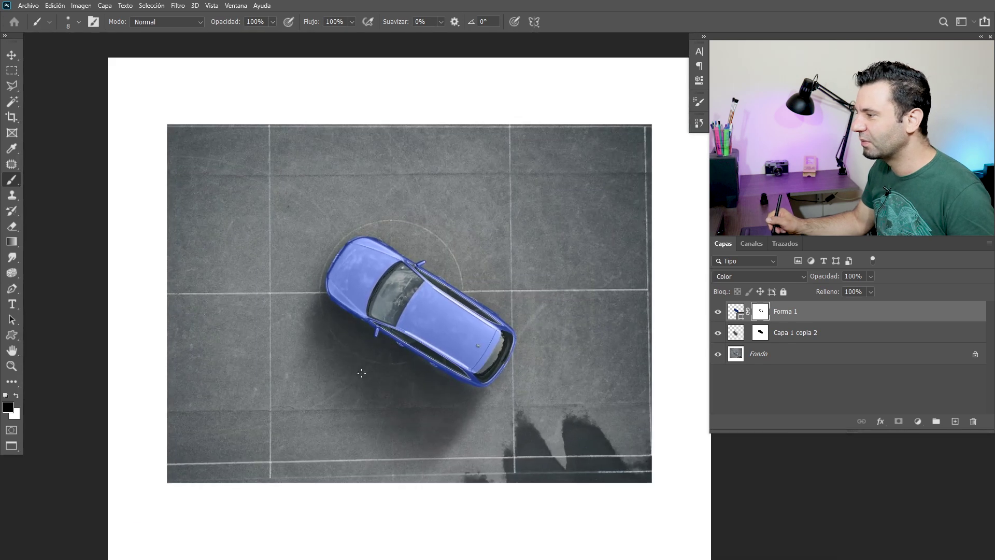
Step: Select the Fondo layer and crop the white border off the photo's top and left edges
click(777, 354)
key(c)
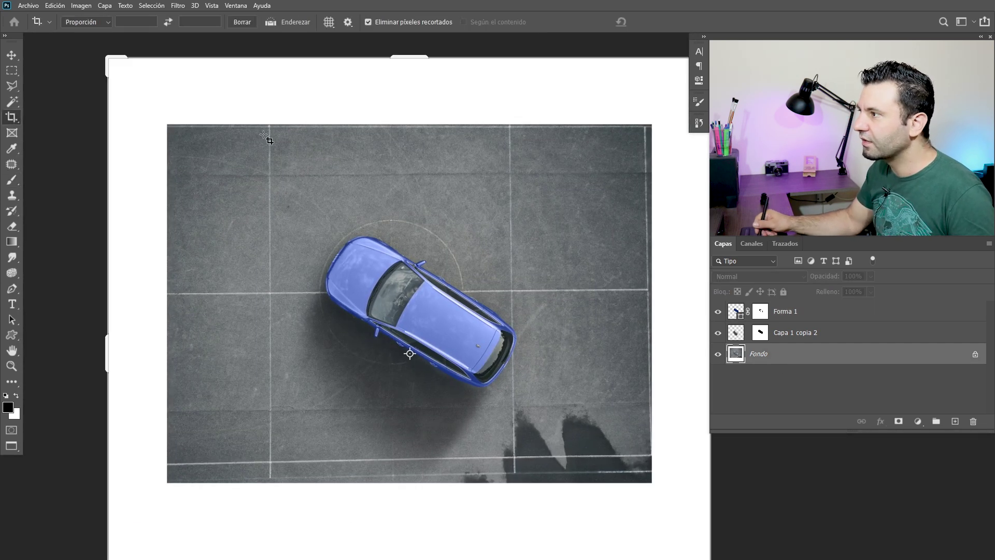
drag(409, 57, 409, 91)
drag(104, 351, 134, 346)
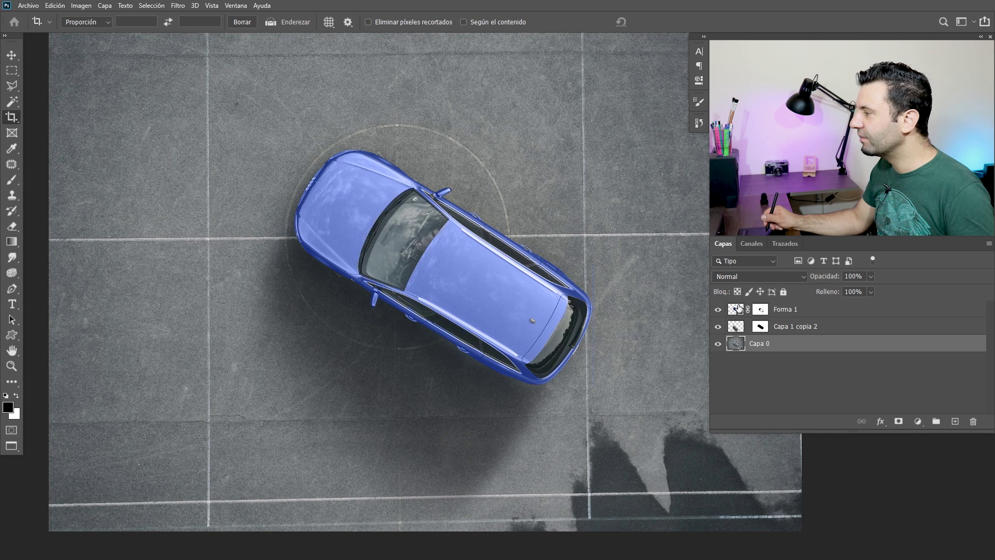
Step: Try red, magenta and blue-violet fills on the car, then cancel to keep it blue
double_click(736, 310)
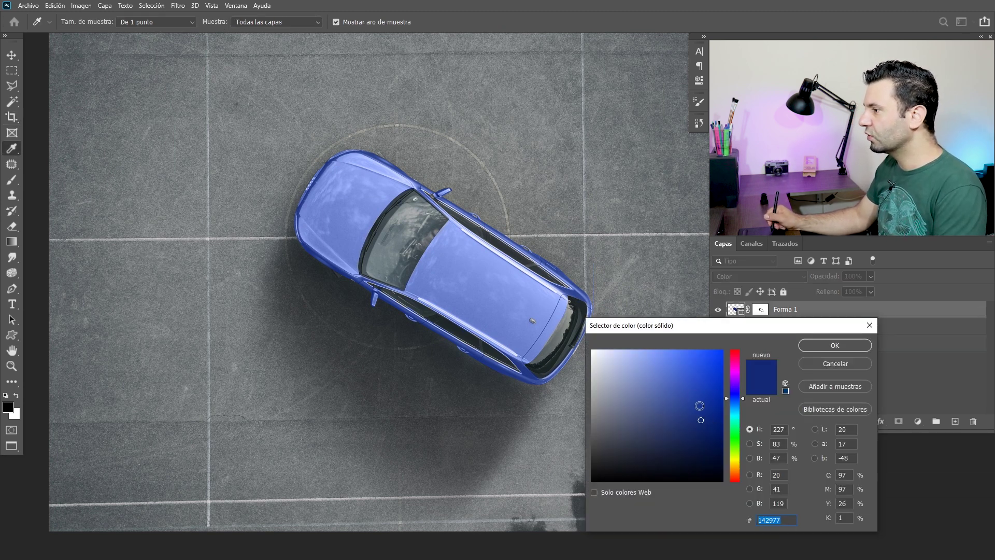
drag(738, 384, 736, 349)
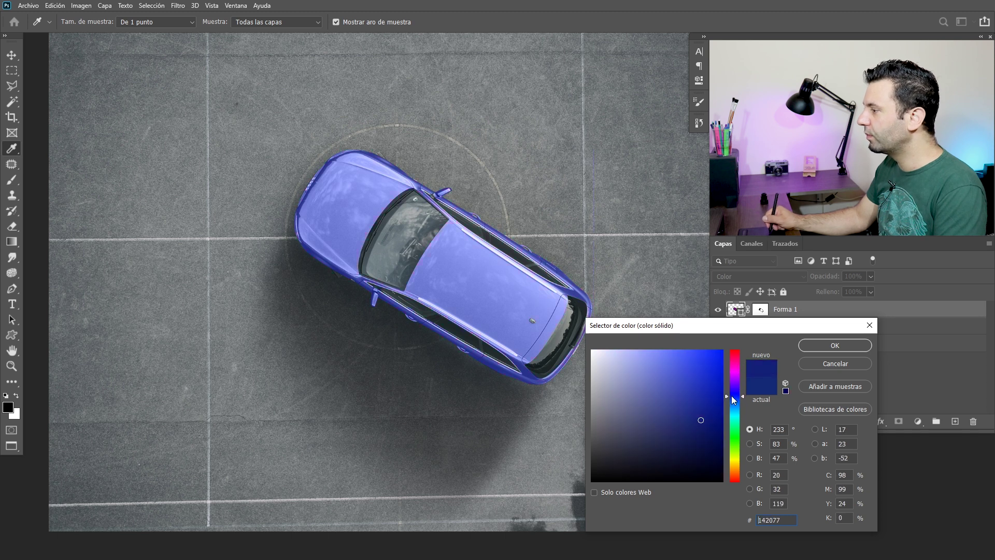
click(709, 382)
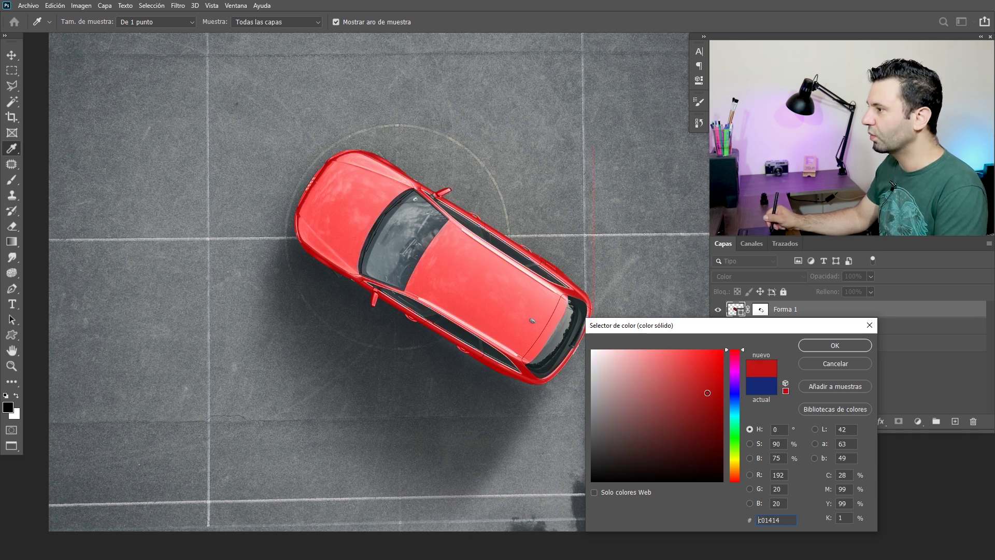
click(735, 370)
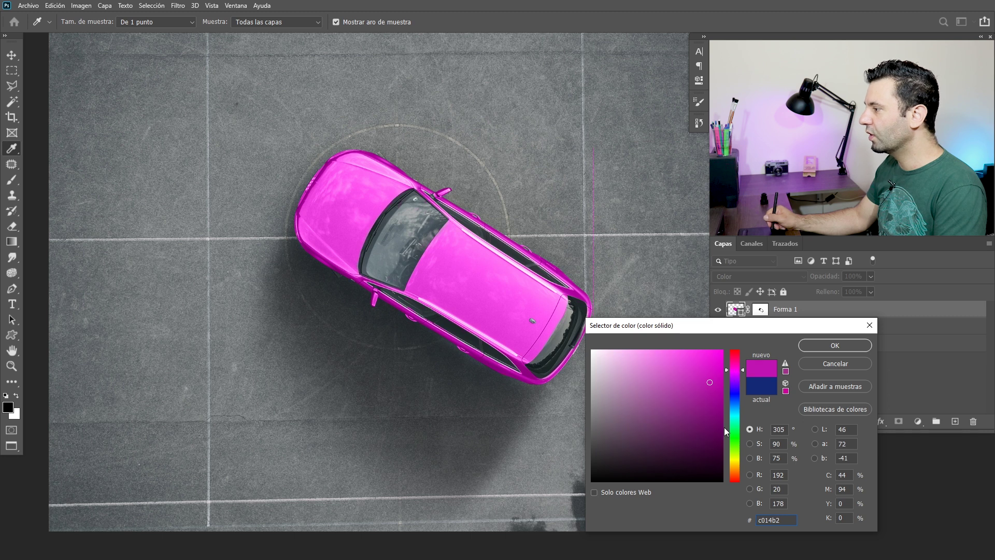
click(738, 390)
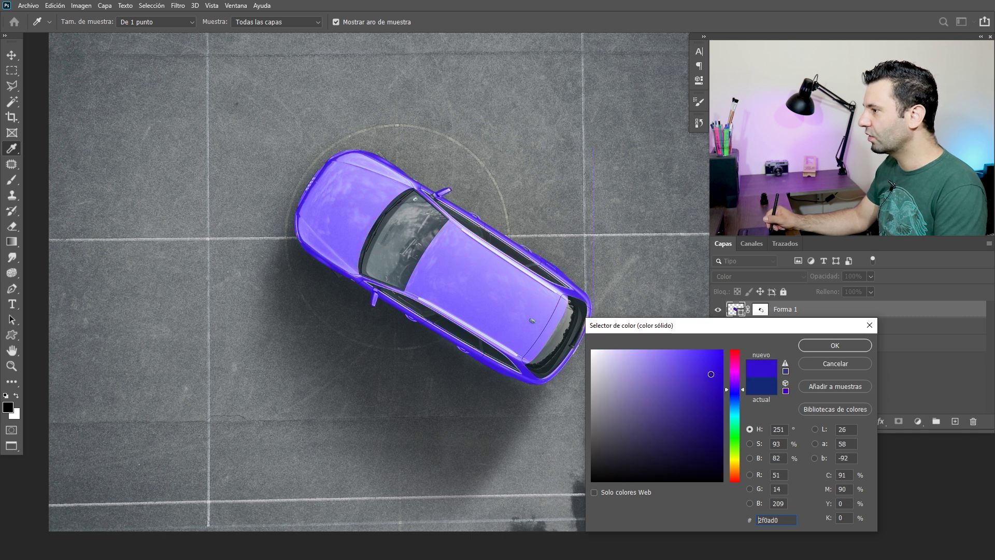
key(Escape)
key(c)
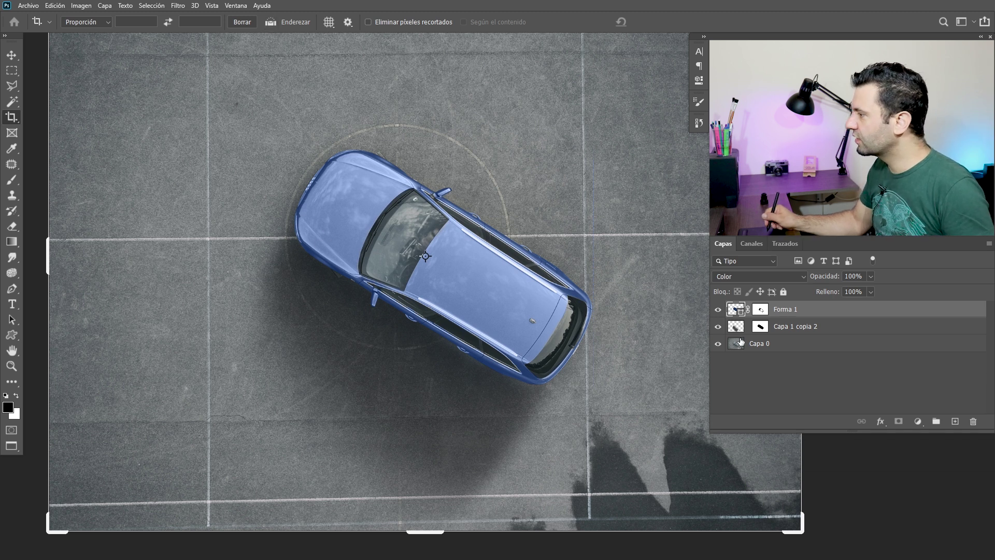
Step: Duplicate the car's colour fill layer, remove the copy's mask and set its blending to Normal
key(ctrl+plus)
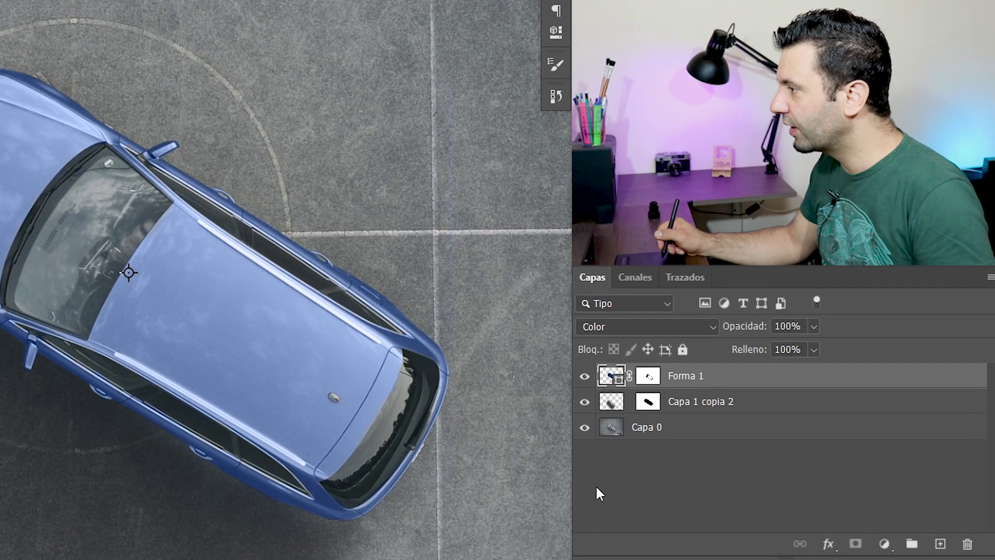
key(ctrl+j)
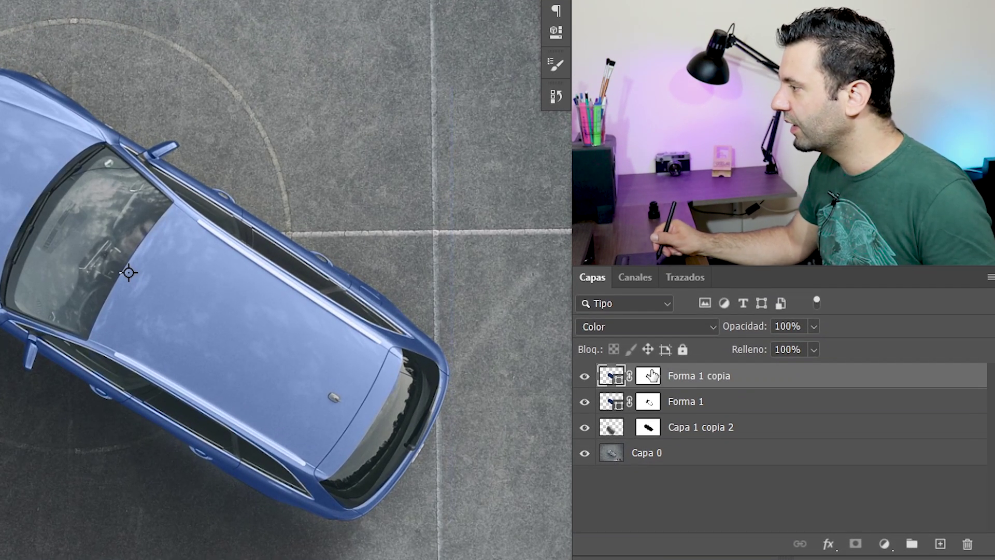
right_click(649, 380)
click(672, 404)
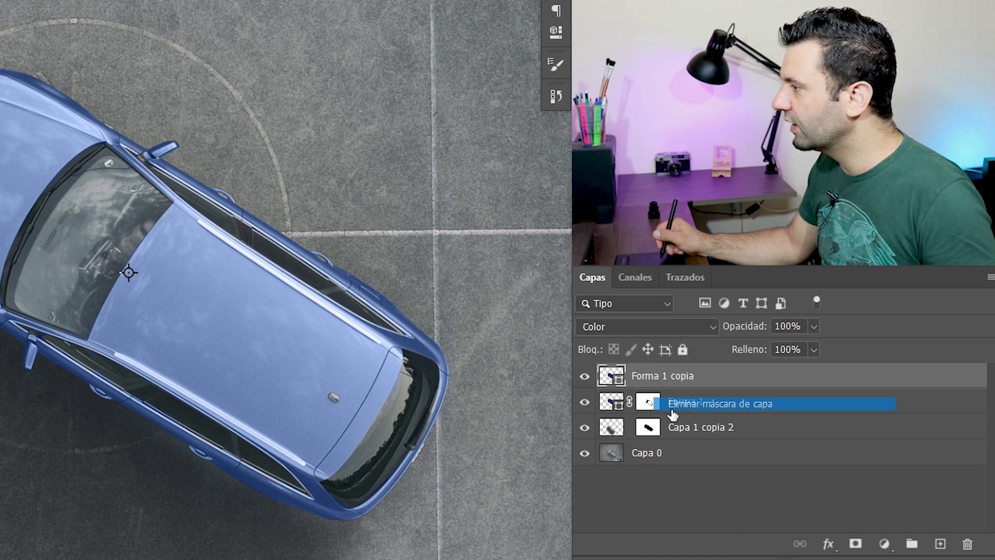
click(623, 326)
click(596, 294)
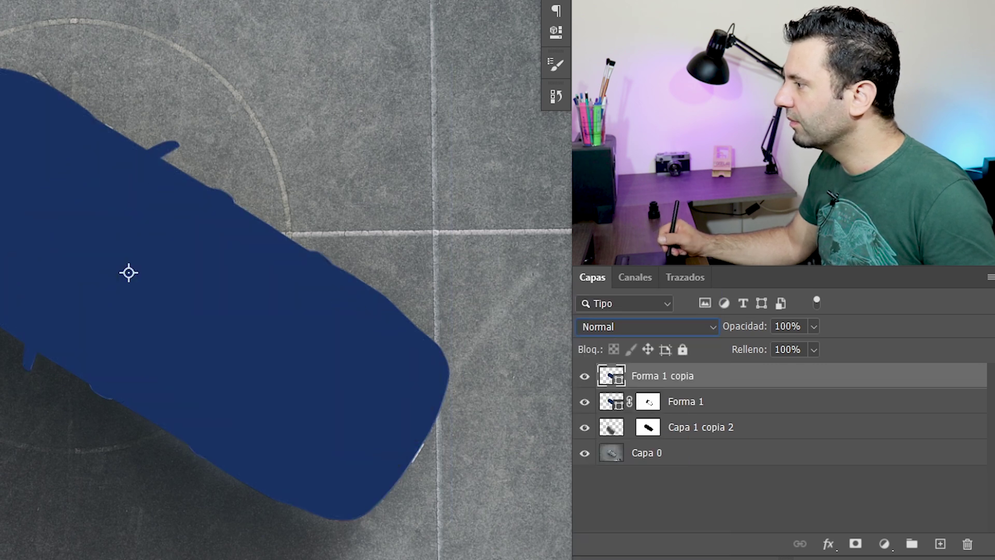
Step: Fill the copy with black (000000) and make the Forma 1 copia silhouette visible over the car
double_click(736, 310)
text(000000)
key(Return)
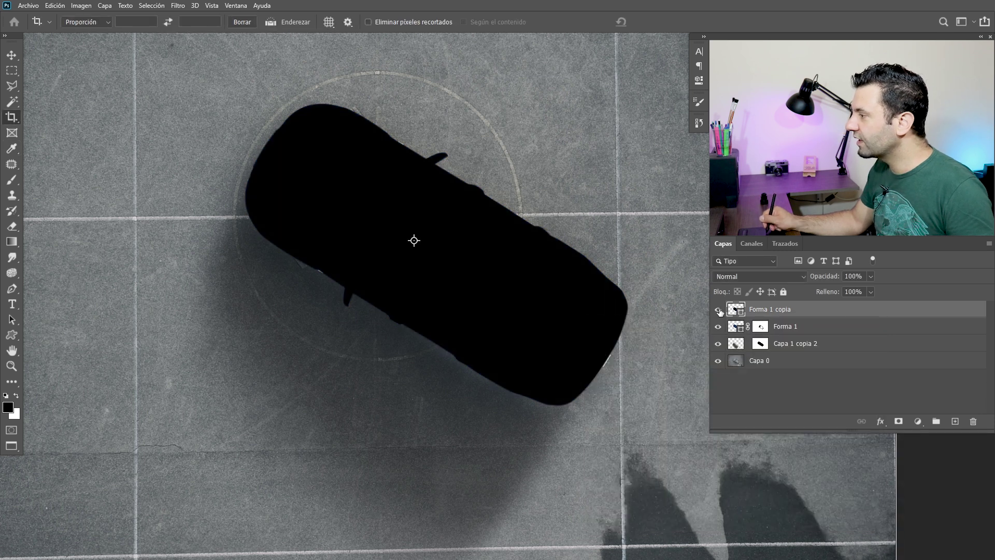
click(718, 310)
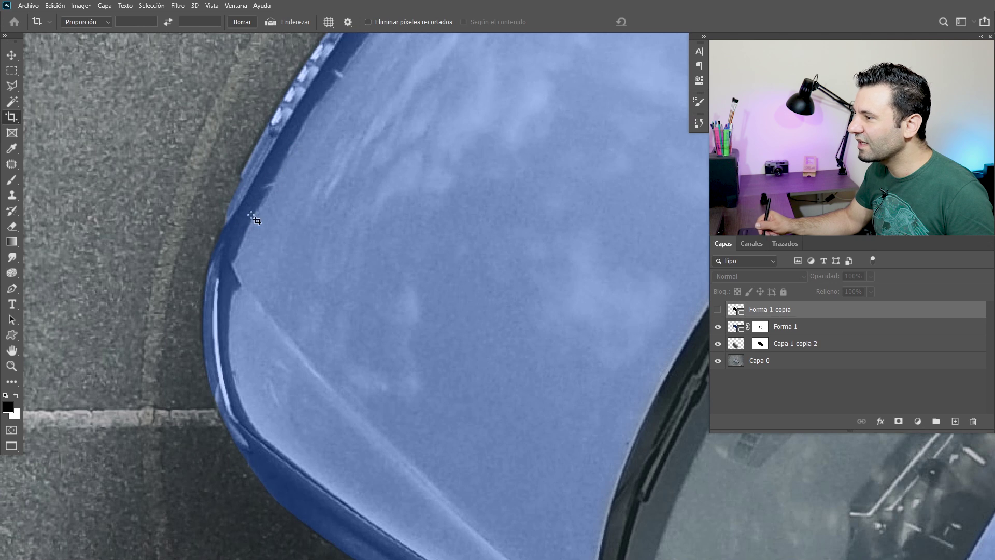
scroll(500, 339, down, 5)
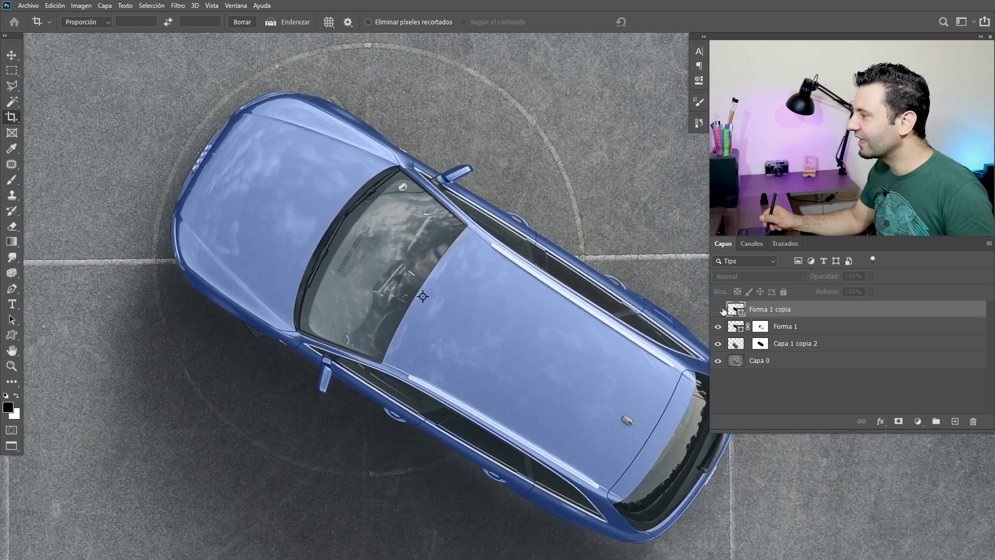
click(722, 310)
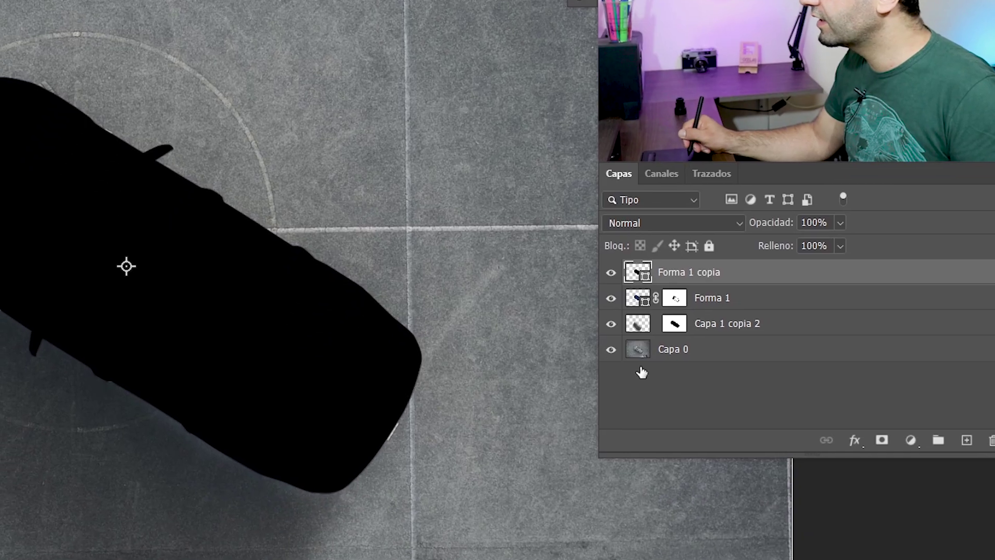
Step: Set Forma 1 copia's Blend If underlying slider so black shows only over dark areas, split for a soft transition
double_click(639, 383)
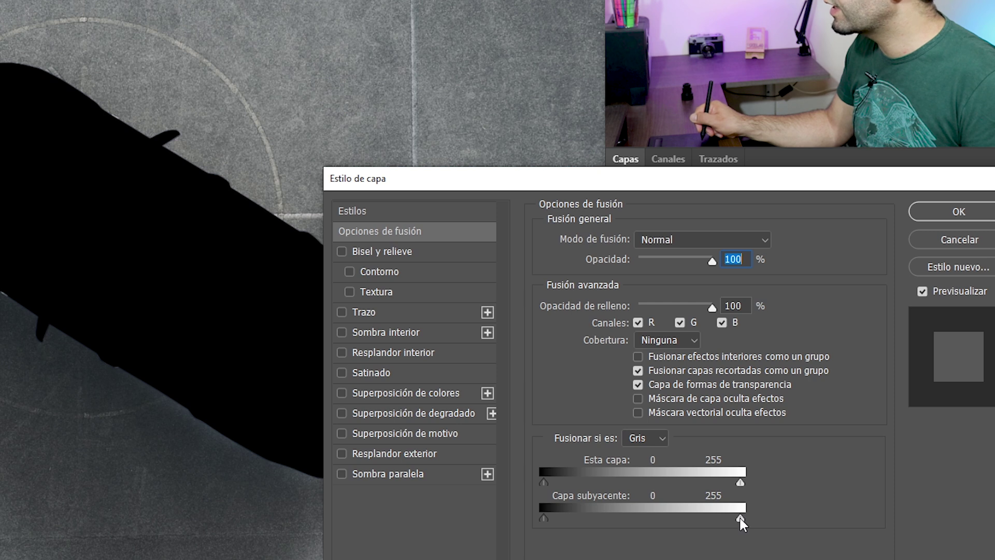
drag(740, 518, 612, 518)
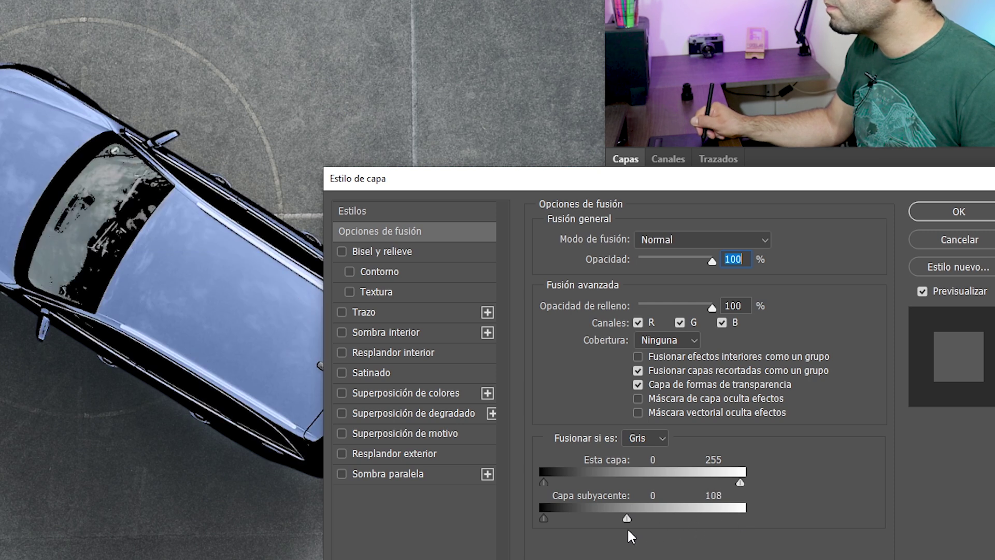
drag(611, 519, 589, 518)
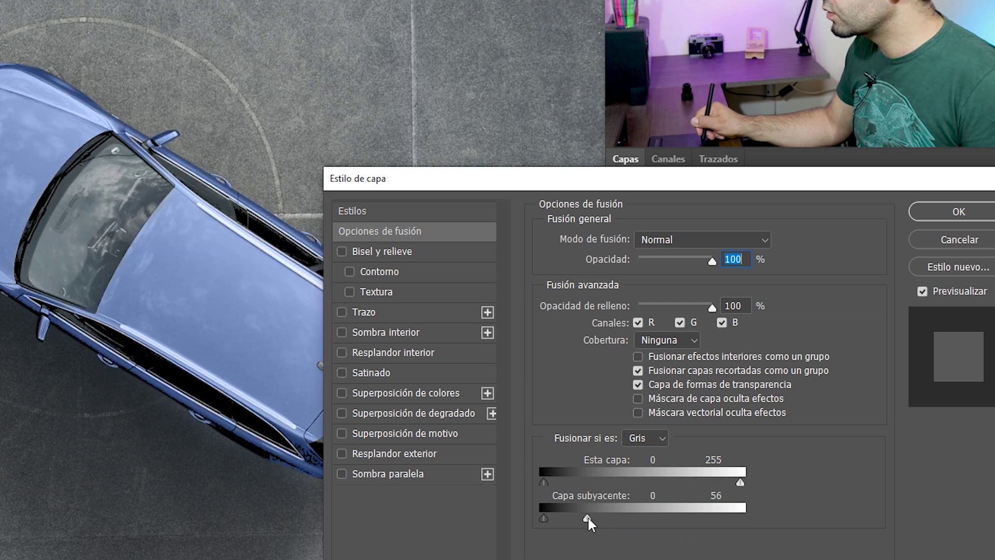
drag(589, 518, 600, 518)
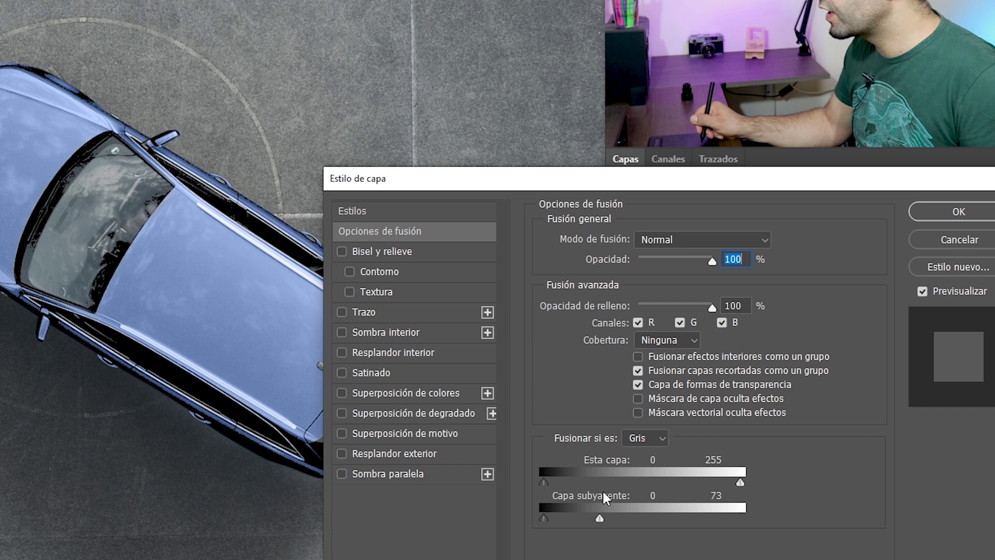
drag(599, 518, 562, 518)
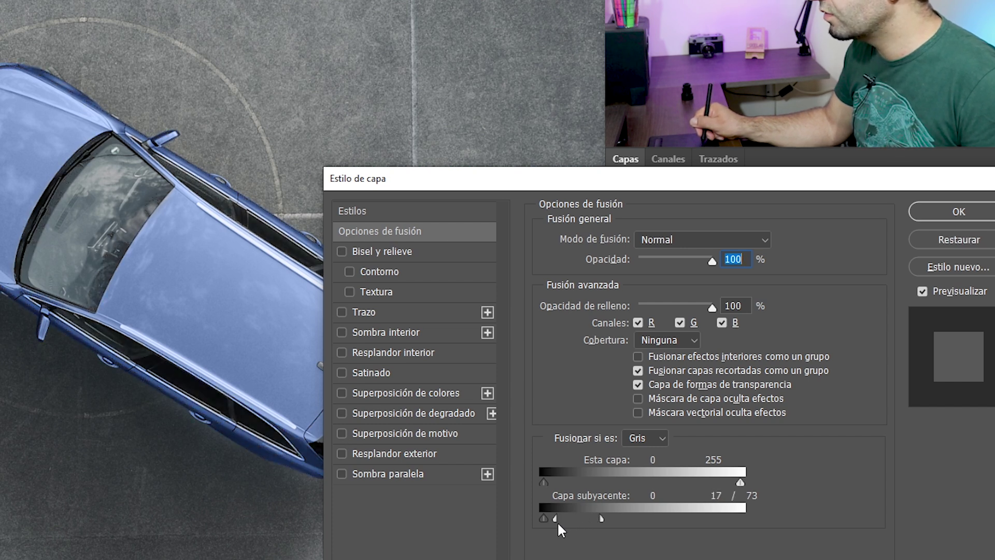
drag(561, 521, 533, 543)
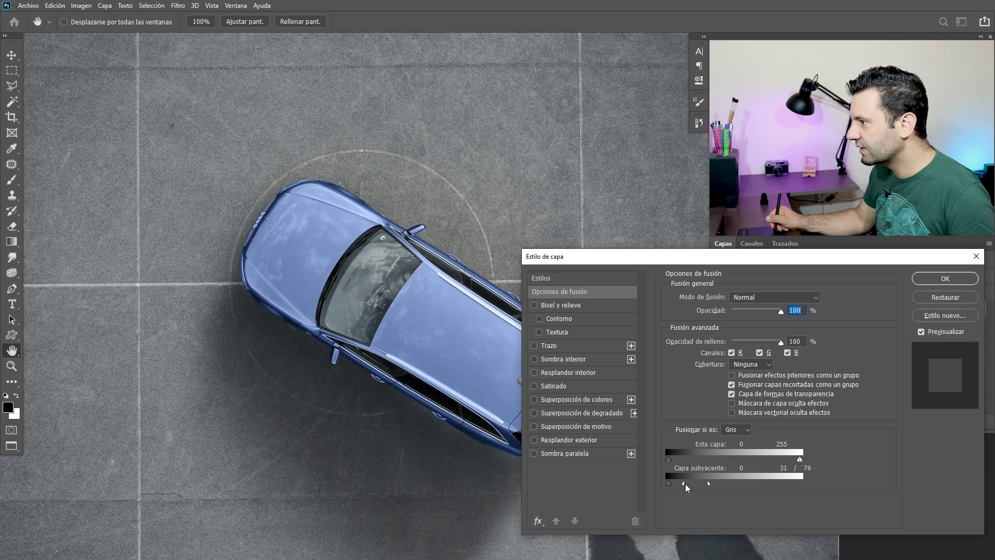
Step: Apply the blending options and toggle the silhouette layer off and on to compare
click(931, 283)
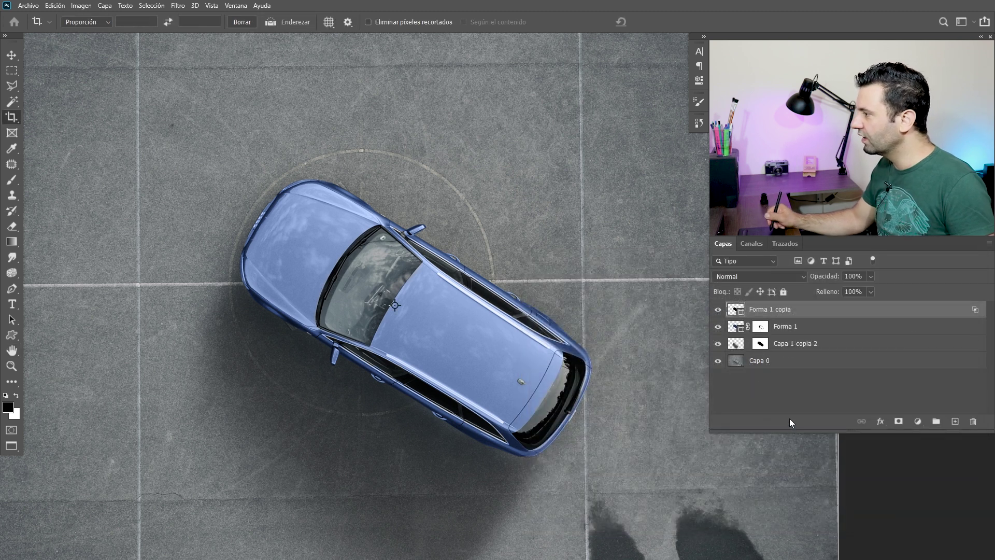
click(718, 309)
click(718, 310)
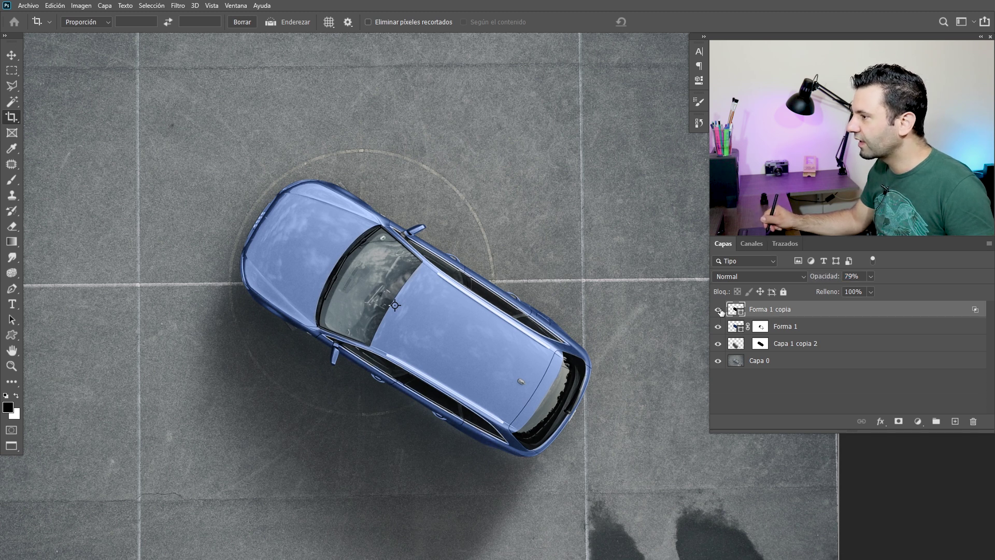
scroll(540, 460, down, 3)
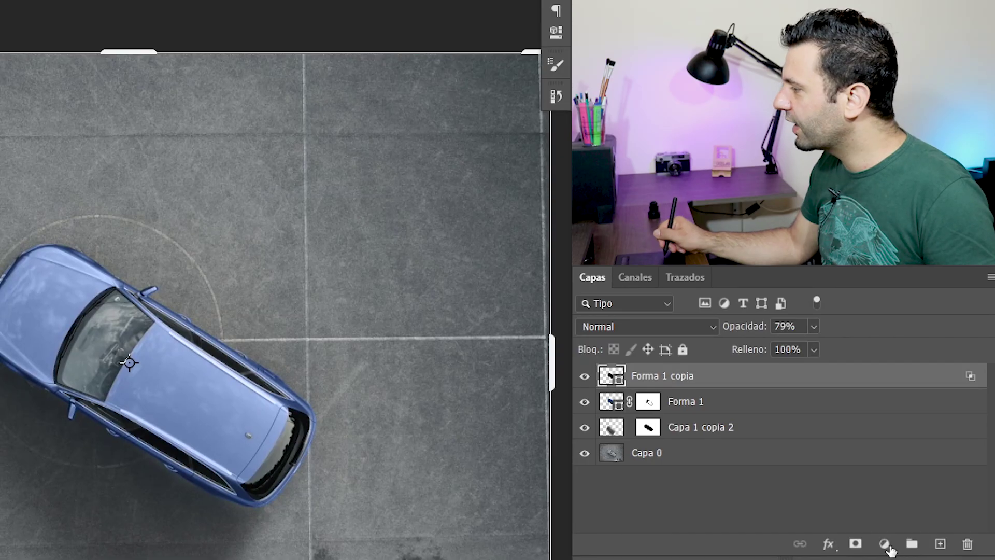
Step: Add a Curvas adjustment layer and raise a midtone point on its Azul (blue) channel curve
click(918, 421)
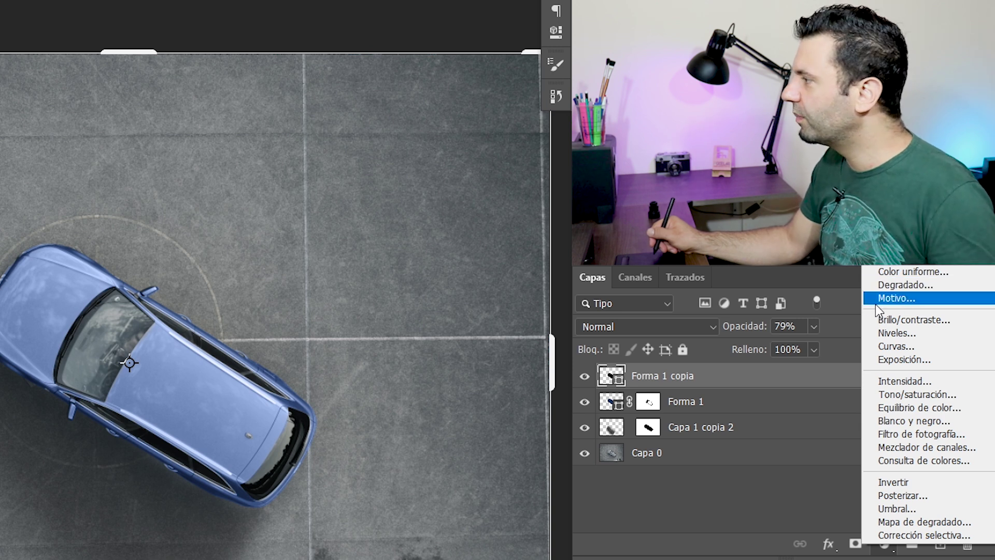
click(896, 346)
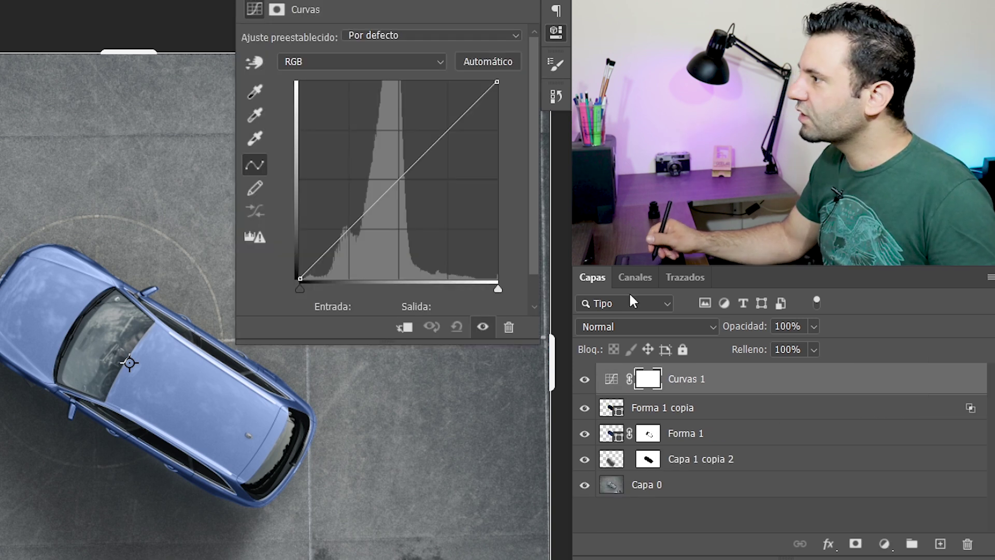
click(321, 63)
click(301, 112)
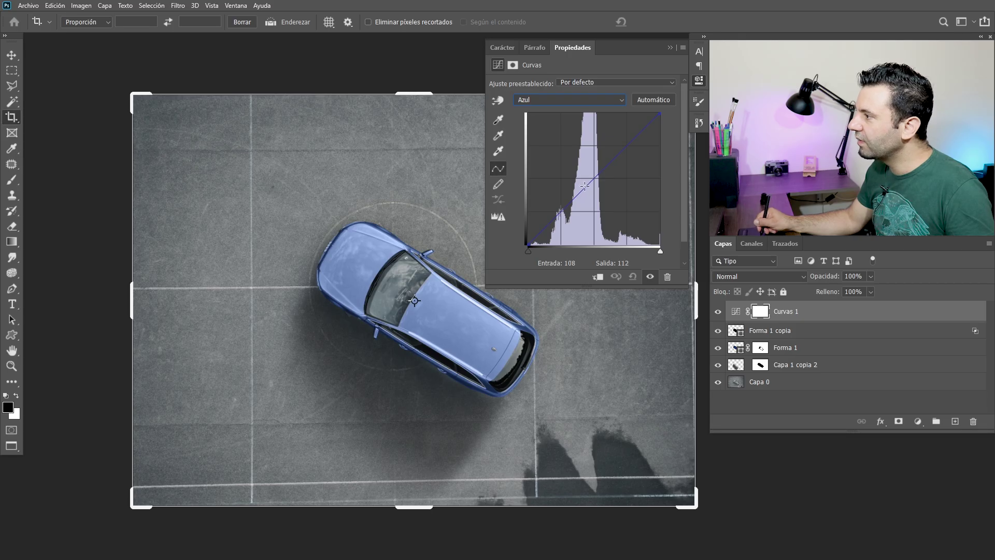
click(582, 187)
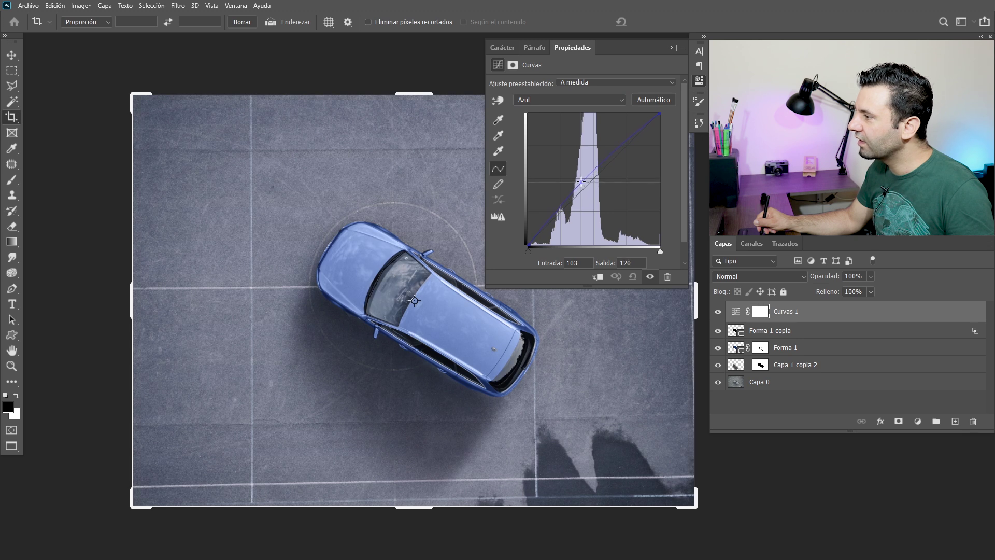
drag(581, 179, 579, 180)
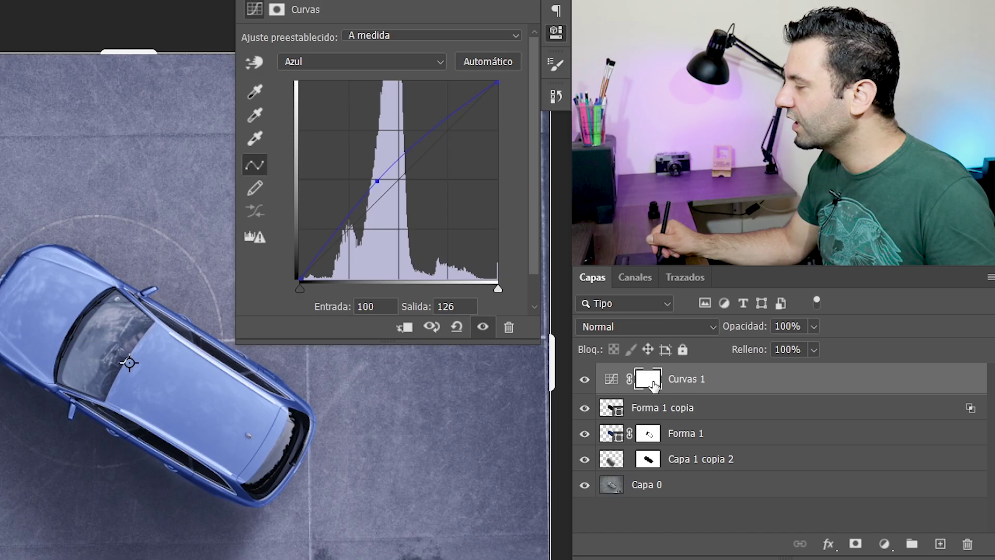
click(763, 316)
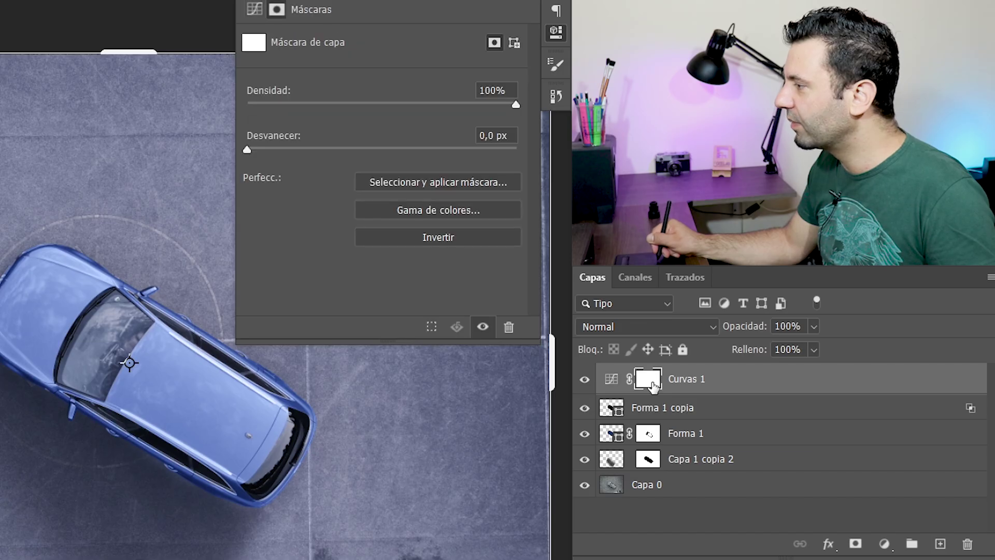
click(553, 33)
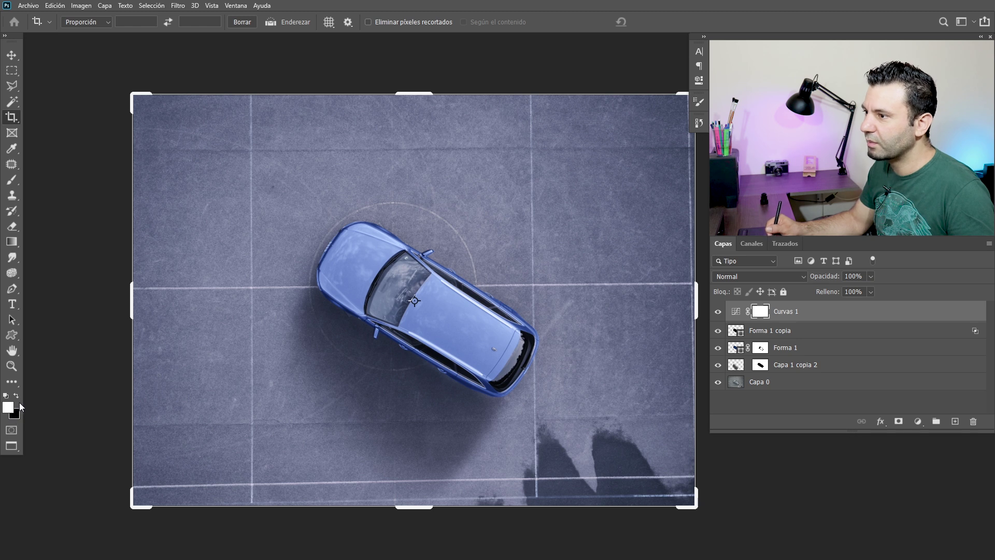
Step: Draw a radial gradient on the Curvas 1 mask from the car roof toward the top-right corner
click(13, 246)
click(54, 358)
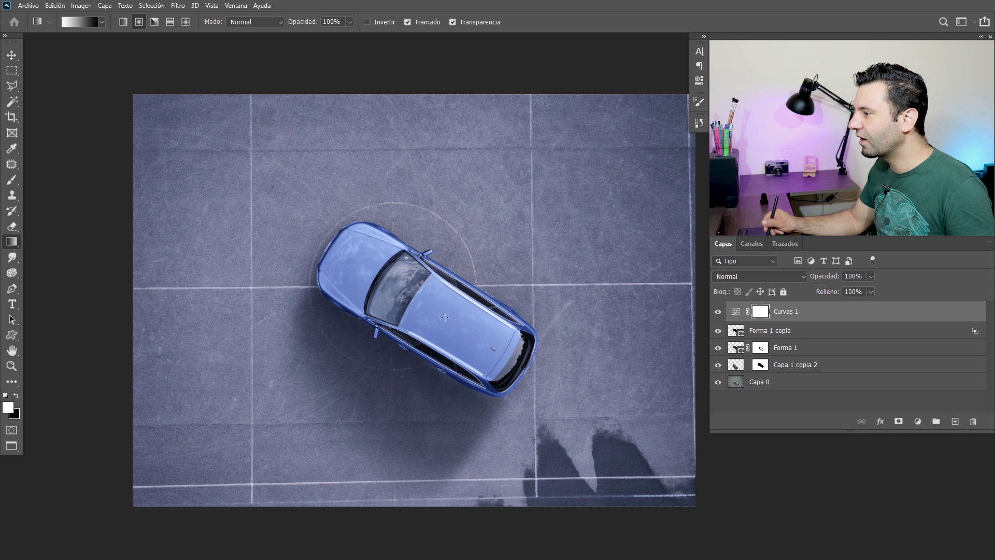
drag(438, 321, 445, 313)
drag(596, 178, 606, 165)
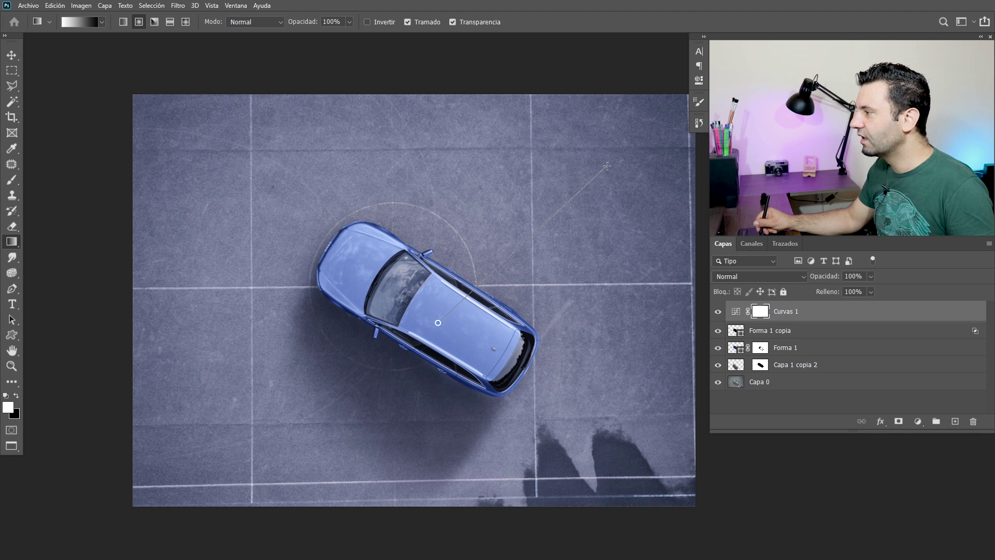
drag(607, 166, 607, 167)
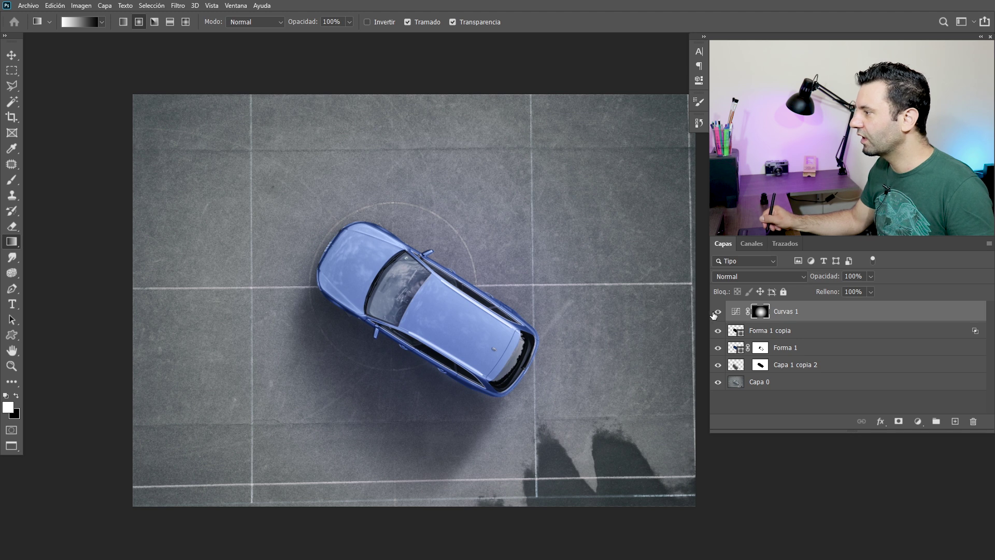
click(717, 312)
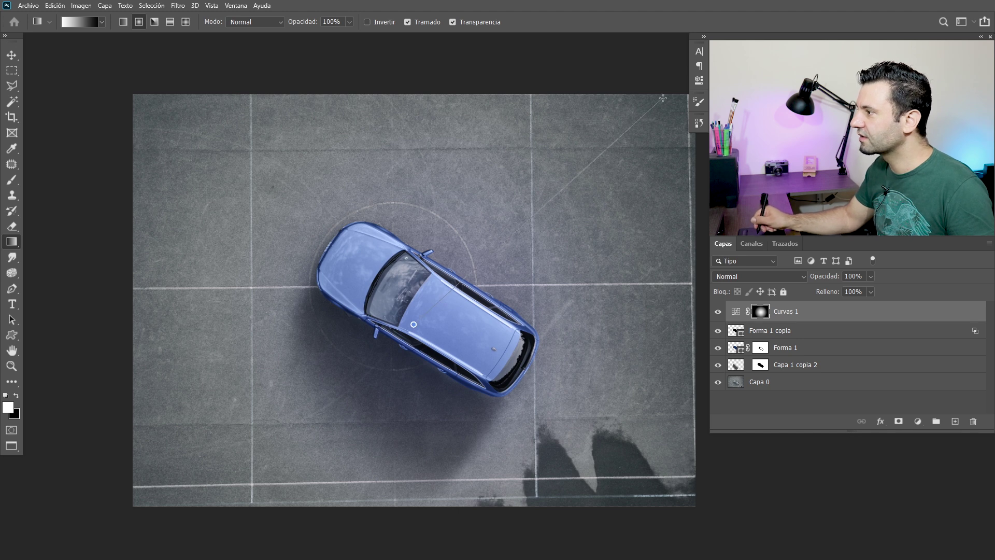
drag(663, 98, 662, 98)
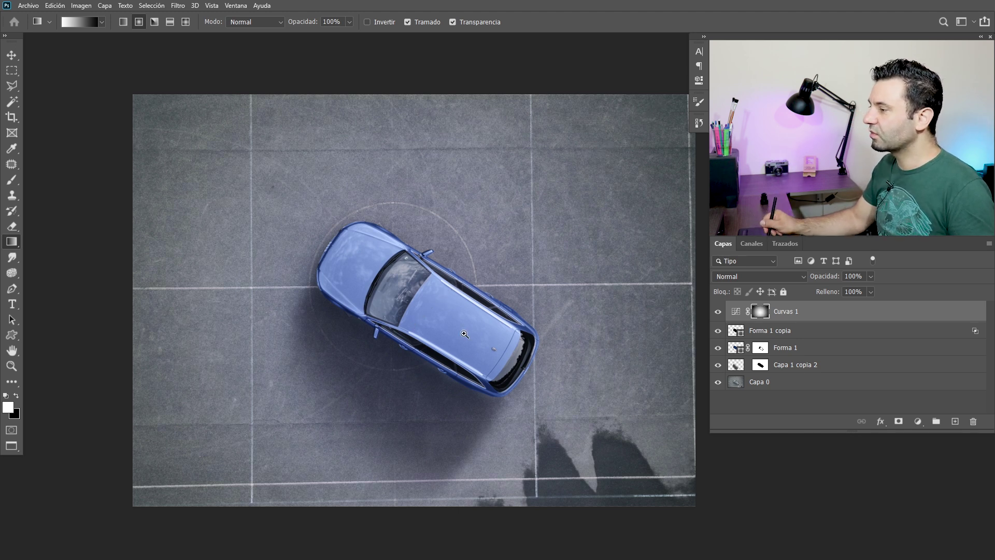
scroll(449, 338, down, 3)
scroll(448, 337, up, 2)
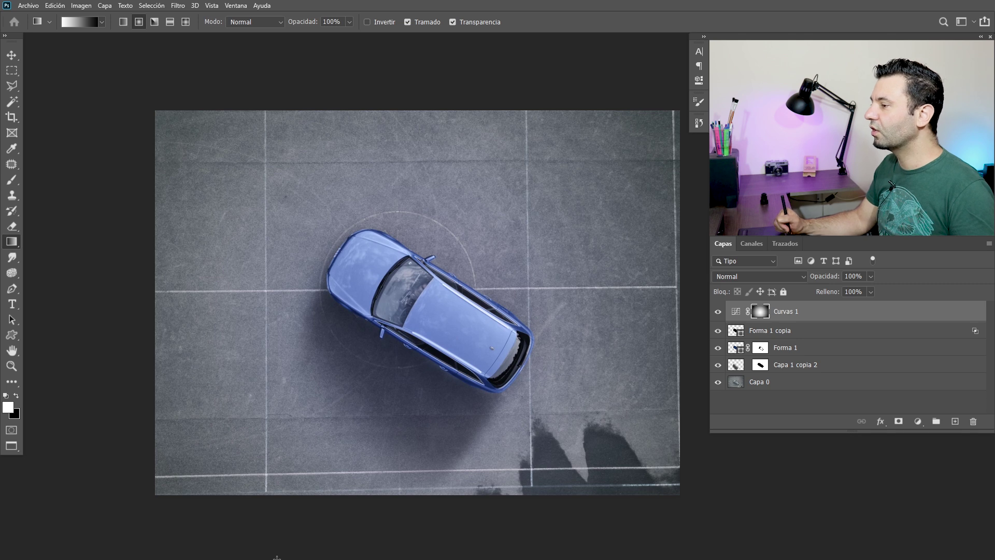